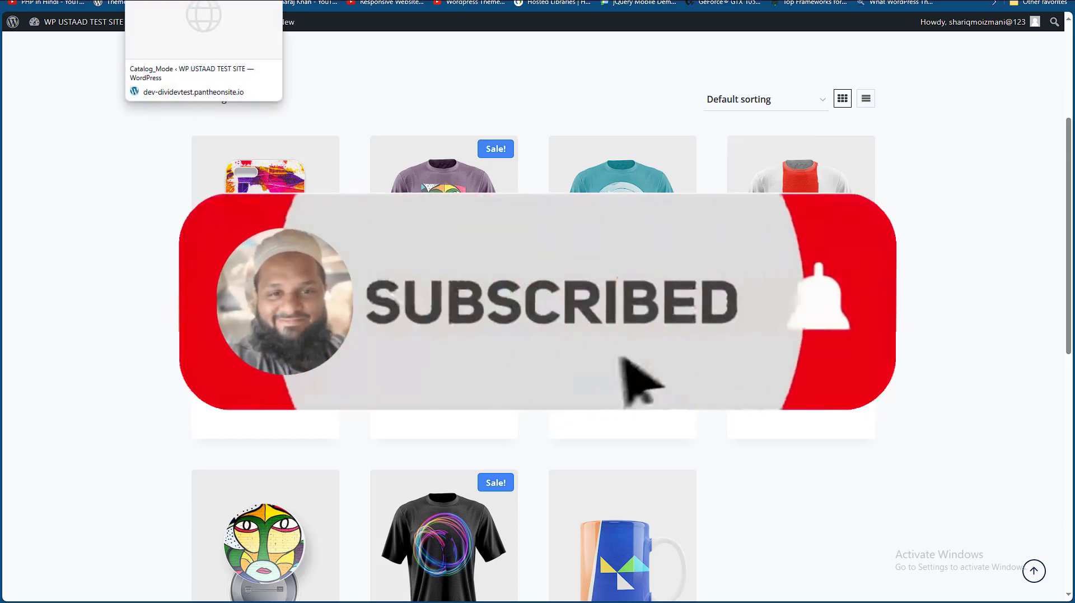
- Enable Hide Price tag for the product and shop pages in the catalog settings, and open the T-Shirt One product page
left_click(173, 1)
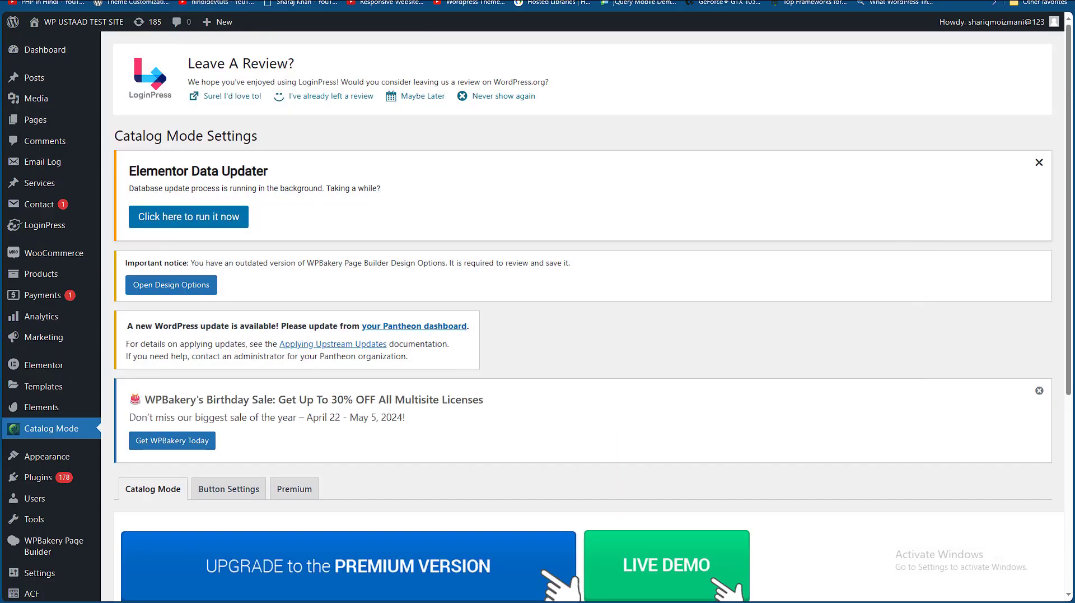
scroll(952, 336, "down", 5)
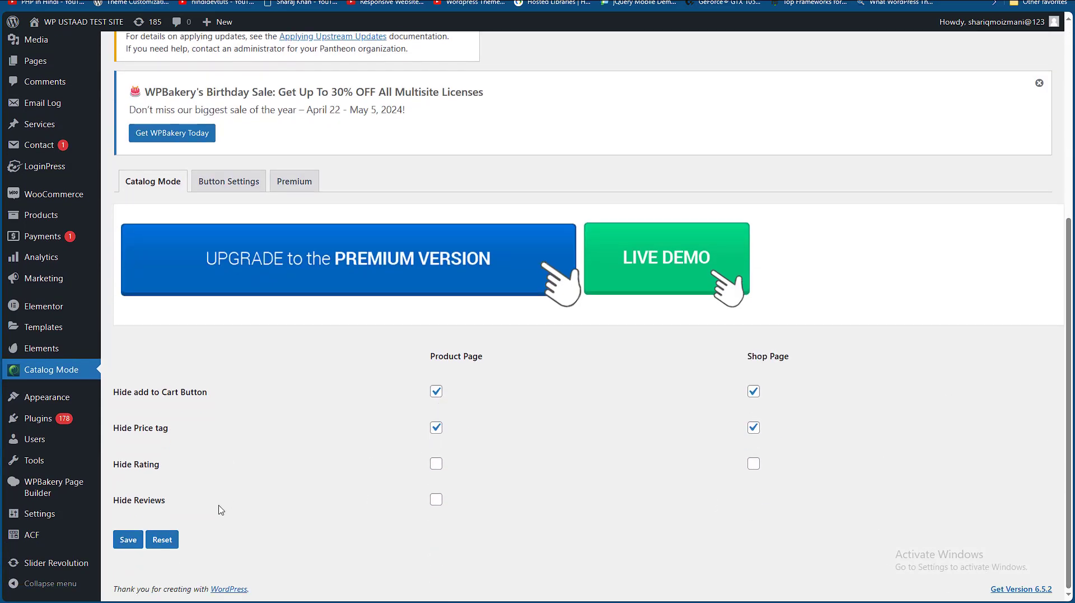
key("ctrl+Tab")
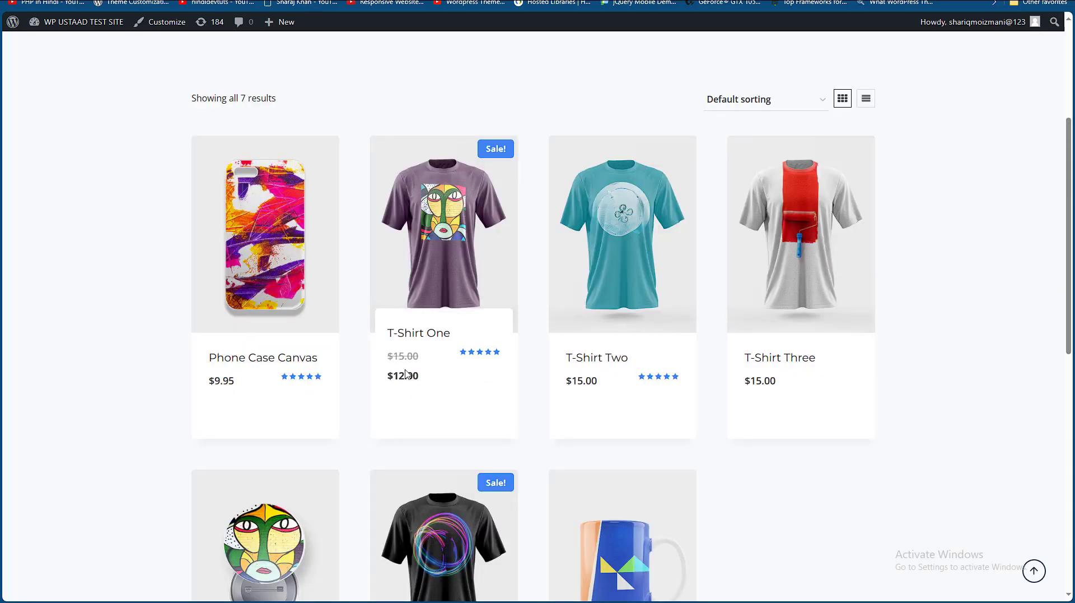
left_click(415, 380)
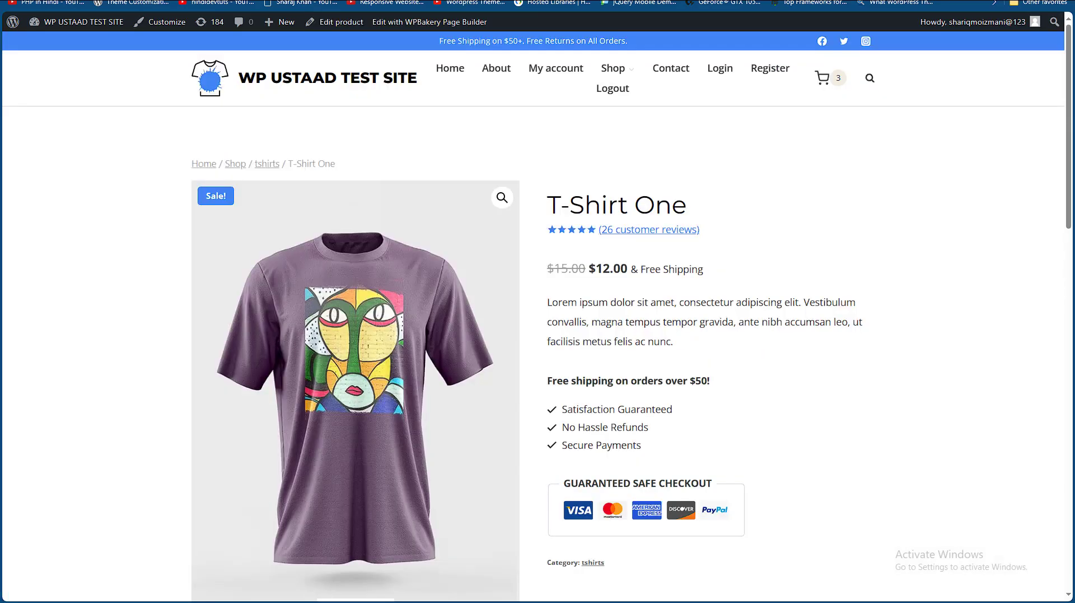
- Save the catalog settings and reload the shop page to check the product prices
key("ctrl+shift+Tab")
left_click(128, 539)
key("ctrl+Tab")
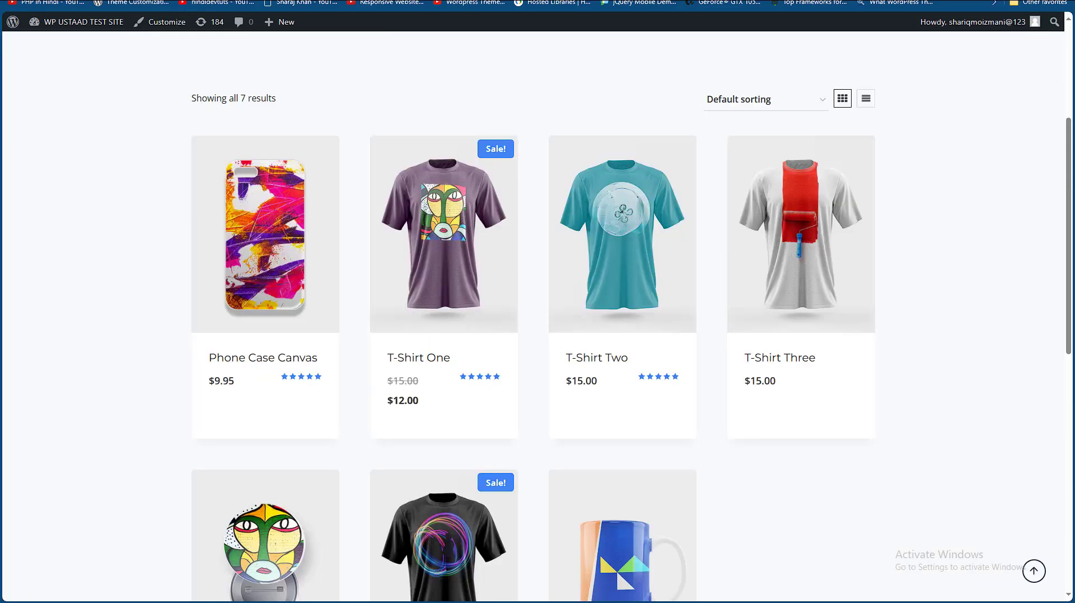
key("F5")
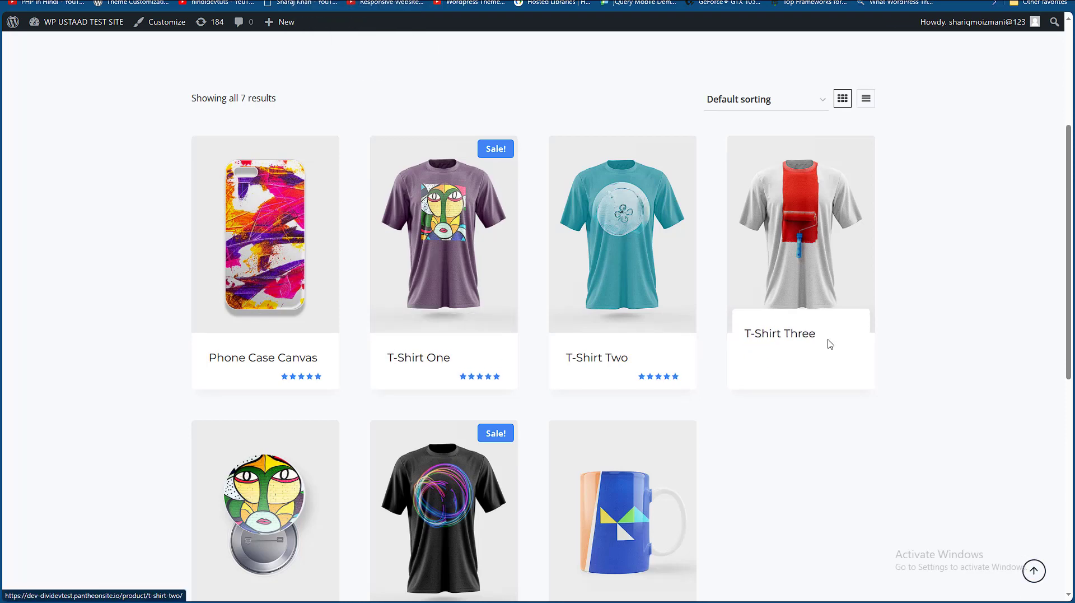
- Enable Hide Rating for both the product page and the shop page, and save the catalog settings
left_click(252, 0)
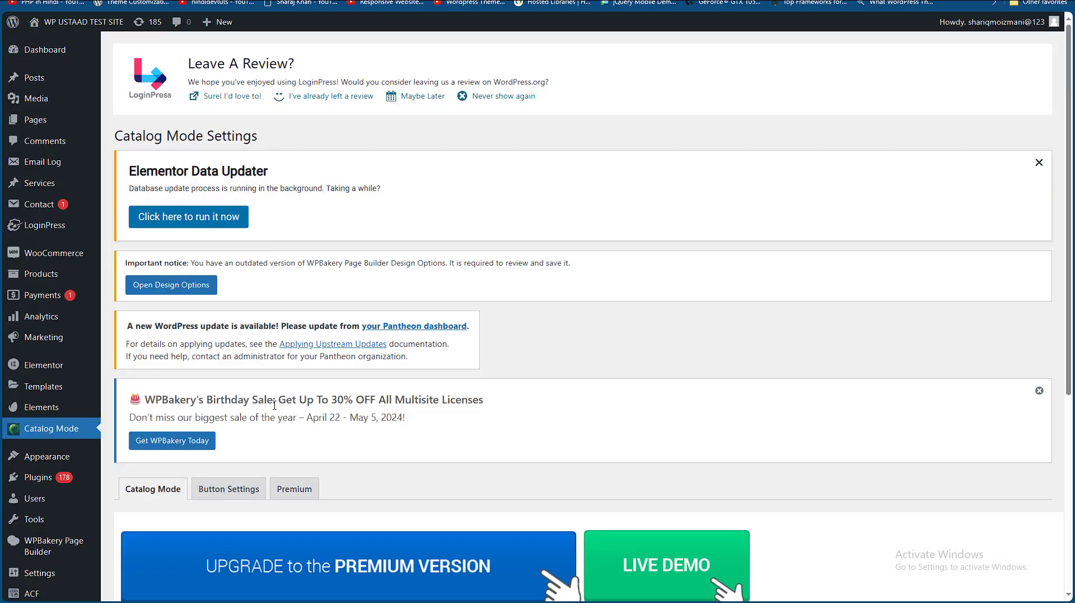
scroll(275, 404, "down", 5)
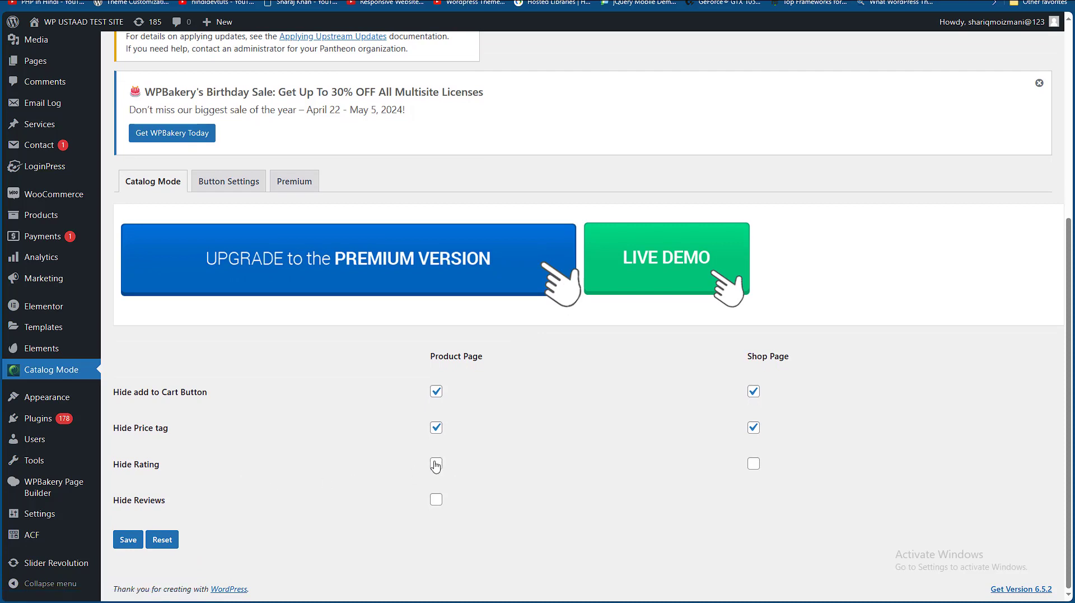
left_click(753, 464)
left_click(127, 541)
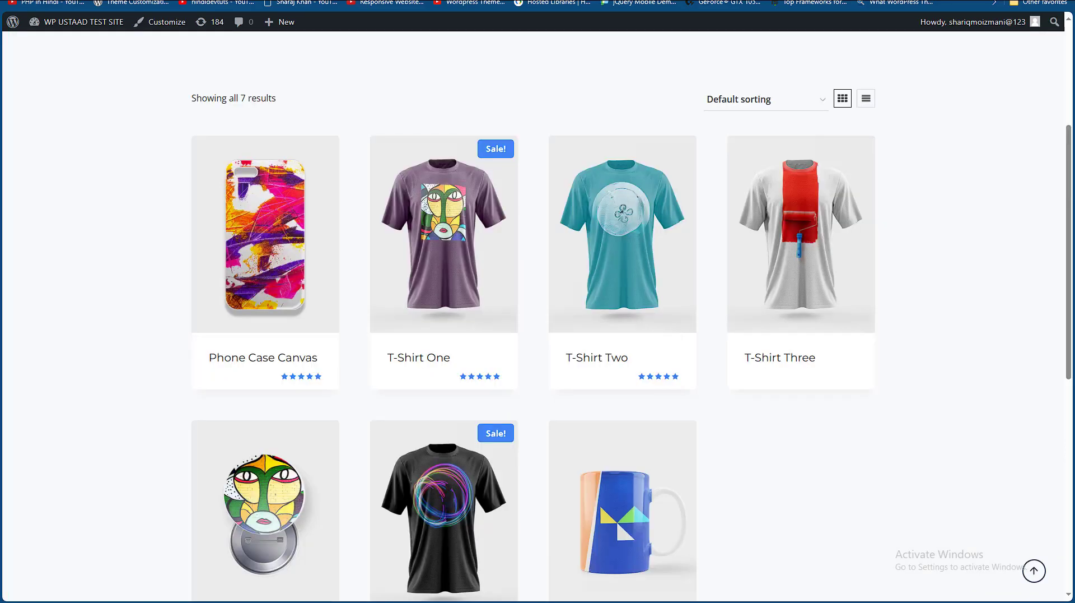
- Examine the ratings and customer reviews on the T-Shirt One product page, reloading it to apply the saved settings
scroll(274, 144, "down", 10)
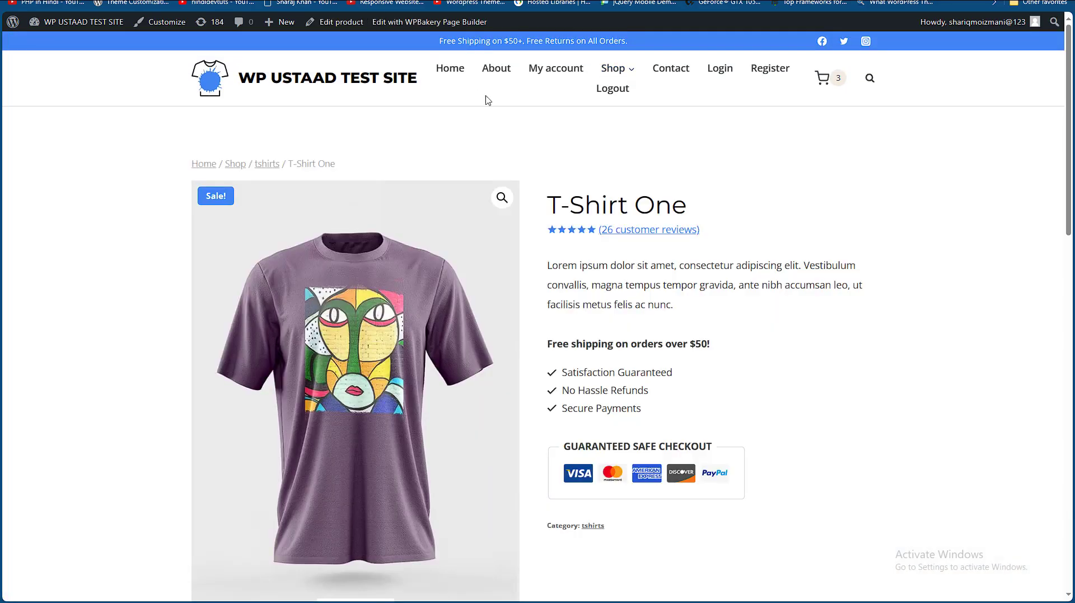
scroll(488, 104, "down", 10)
scroll(489, 103, "up", 15)
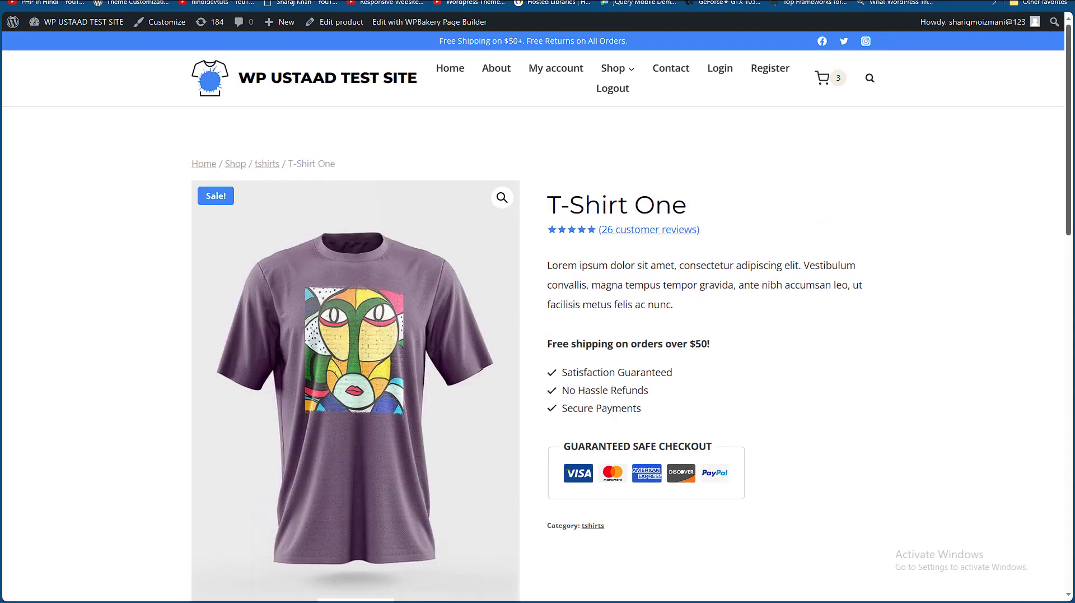
scroll(533, 228, "down", 8)
scroll(998, 360, "down", 2)
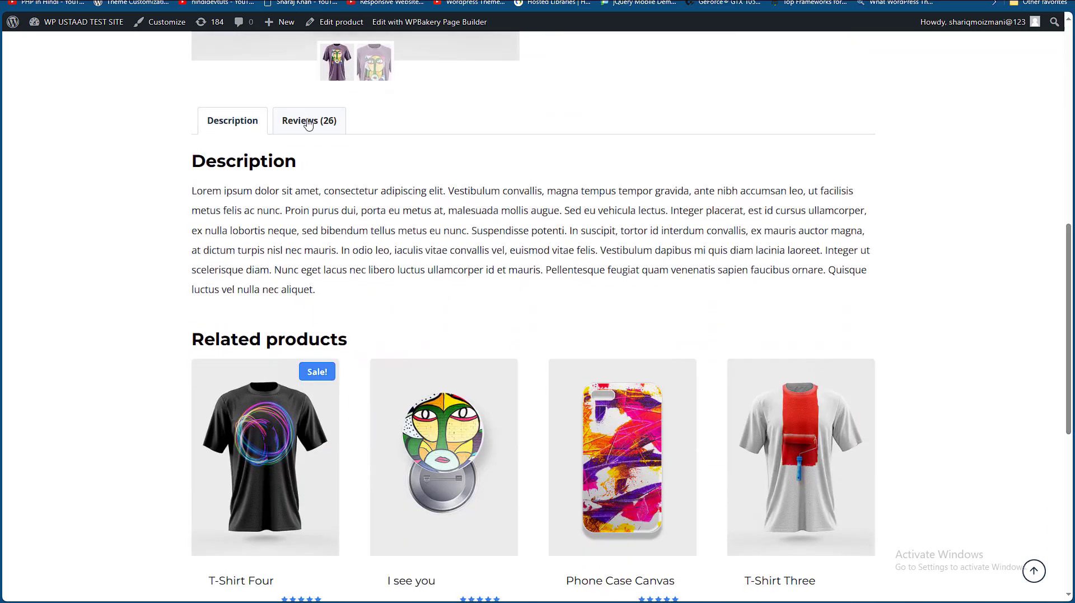
left_click(307, 125)
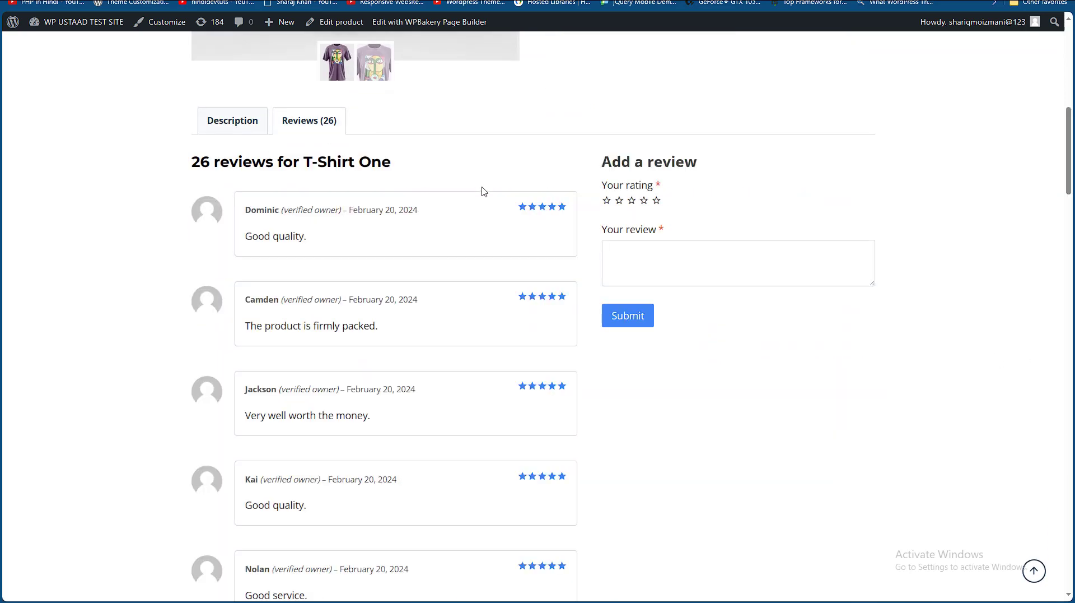
key("F5")
scroll(484, 191, "up", 9)
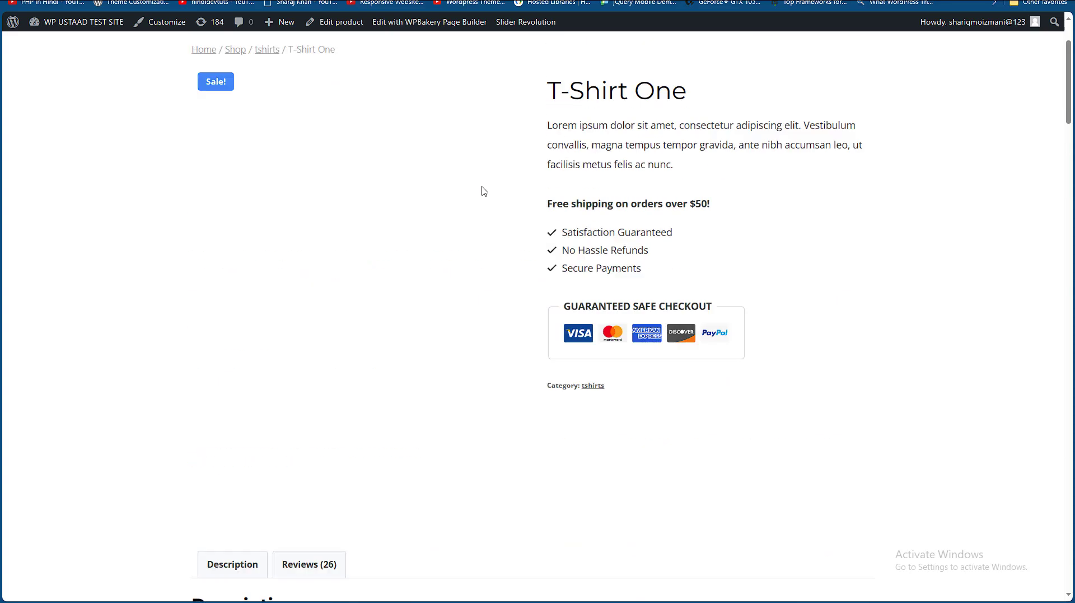
scroll(774, 196, "down", 8)
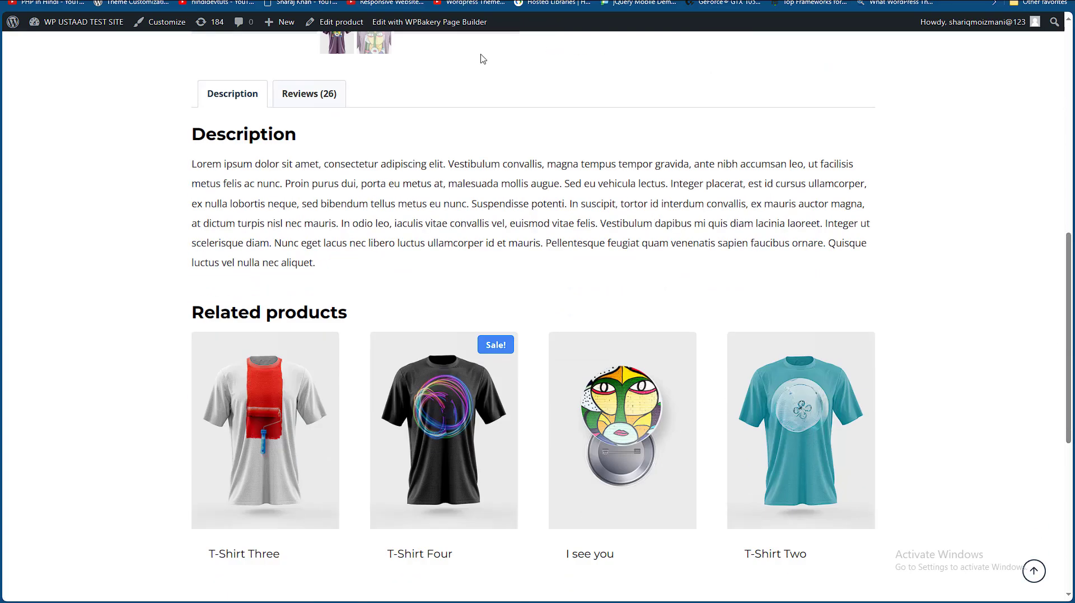
- Inspect the shop page's product listing for star ratings and compare it with the Catalog Mode settings
key("ctrl+shift+Tab")
scroll(310, 403, "down", 11)
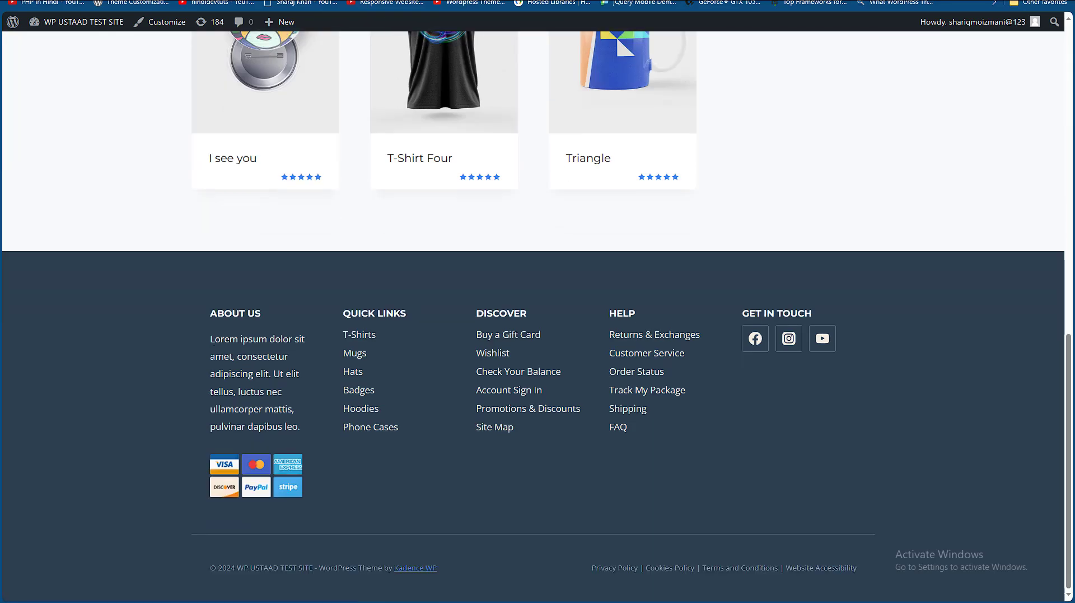
left_click(200, 2)
scroll(283, 120, "down", 6)
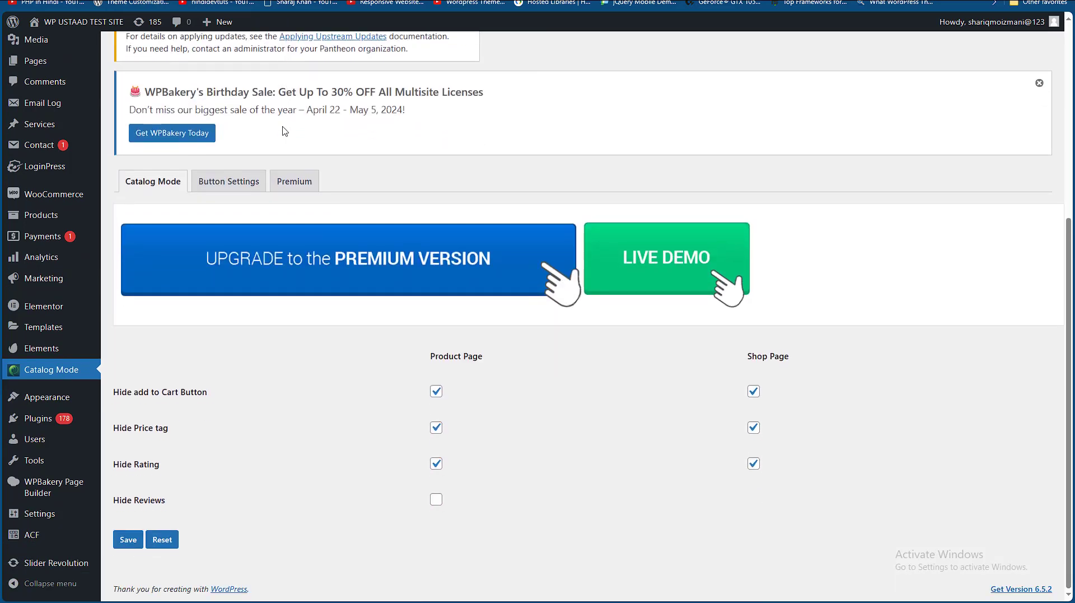
left_click(341, 2)
left_click(252, 1)
scroll(292, 120, "up", 11)
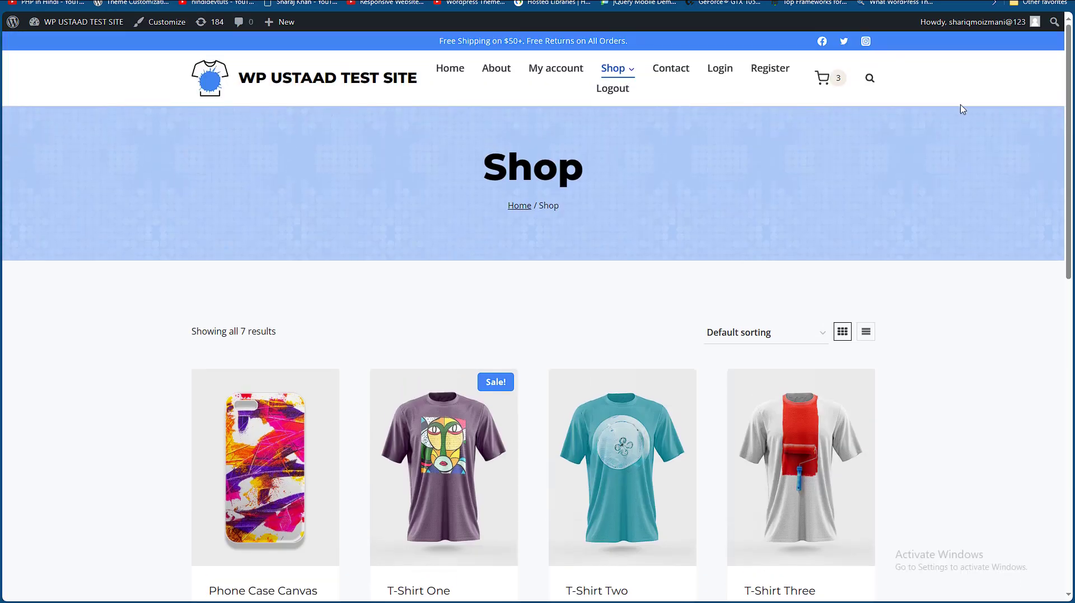
scroll(650, 312, "down", 3)
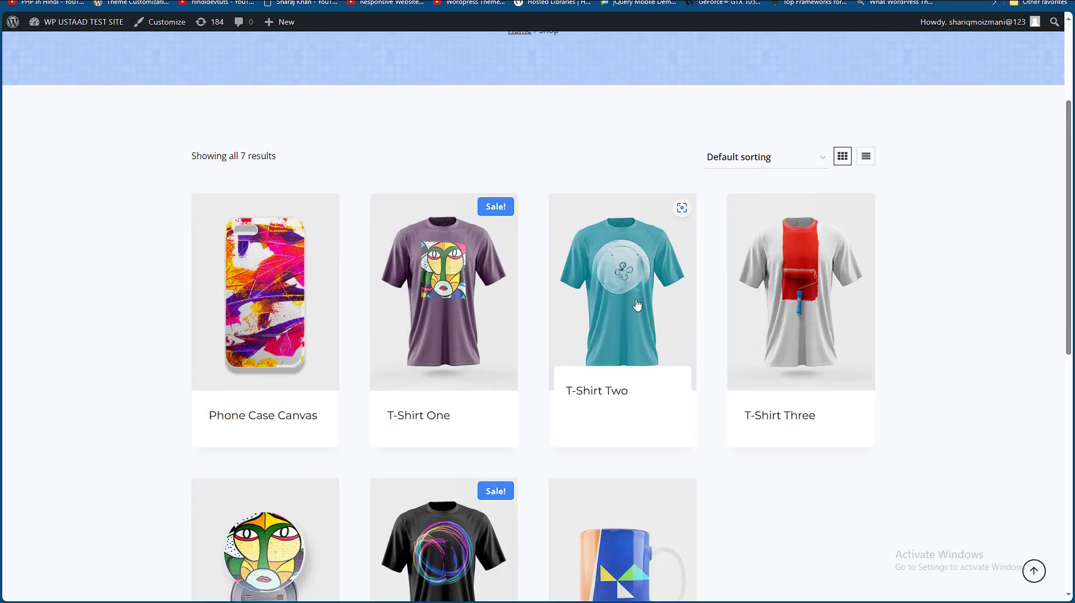
- Enable Hide Reviews for the product page and save the catalog settings
key("ctrl+Tab")
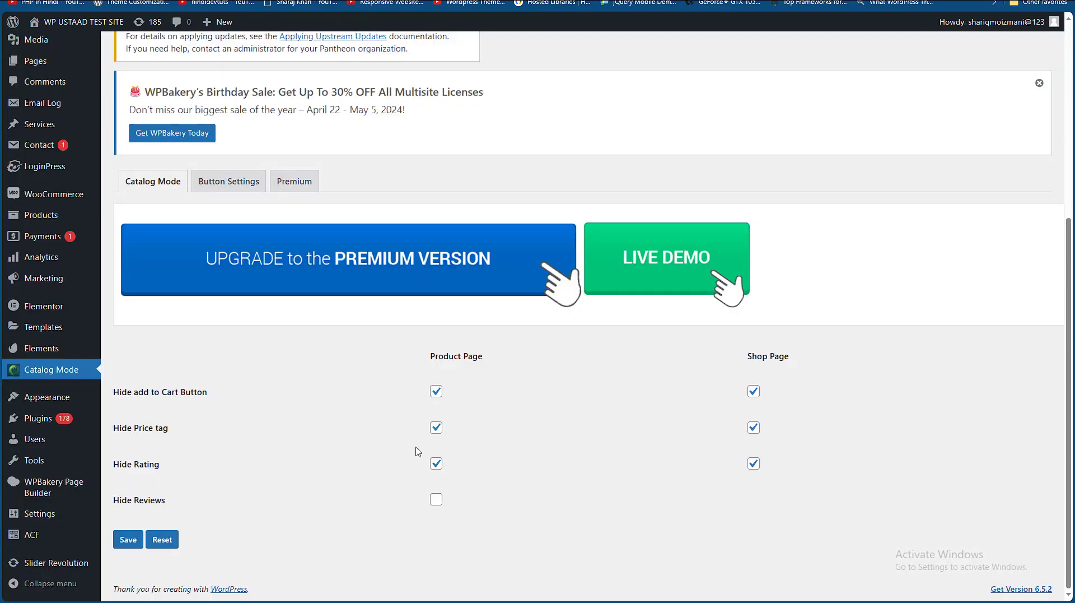
left_click(438, 503)
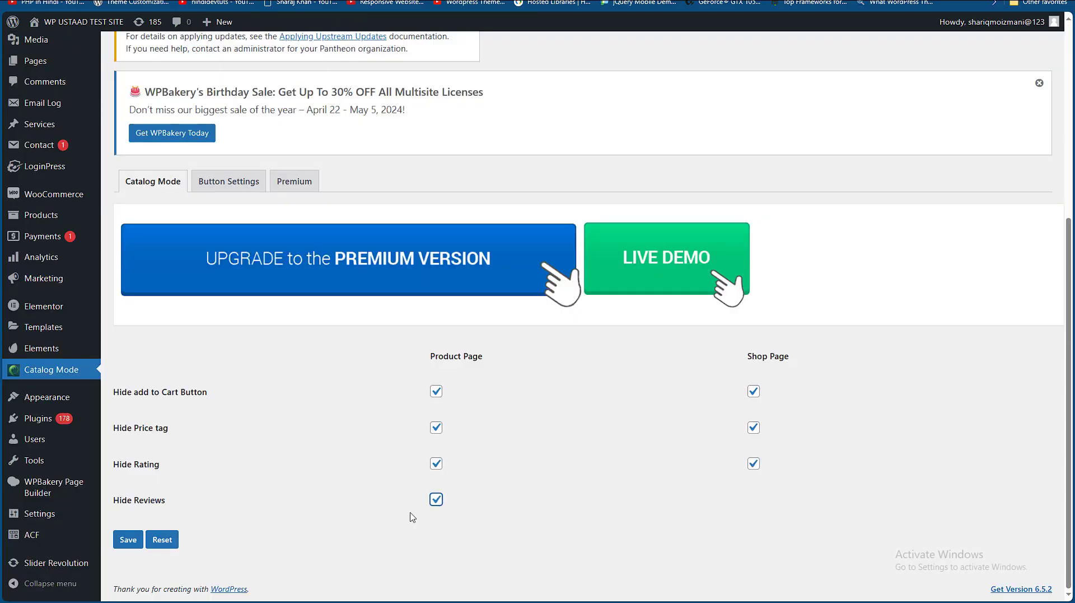
left_click(128, 540)
- Reload the T-Shirt One product page and check its description area for the reviews section
key("ctrl+Tab")
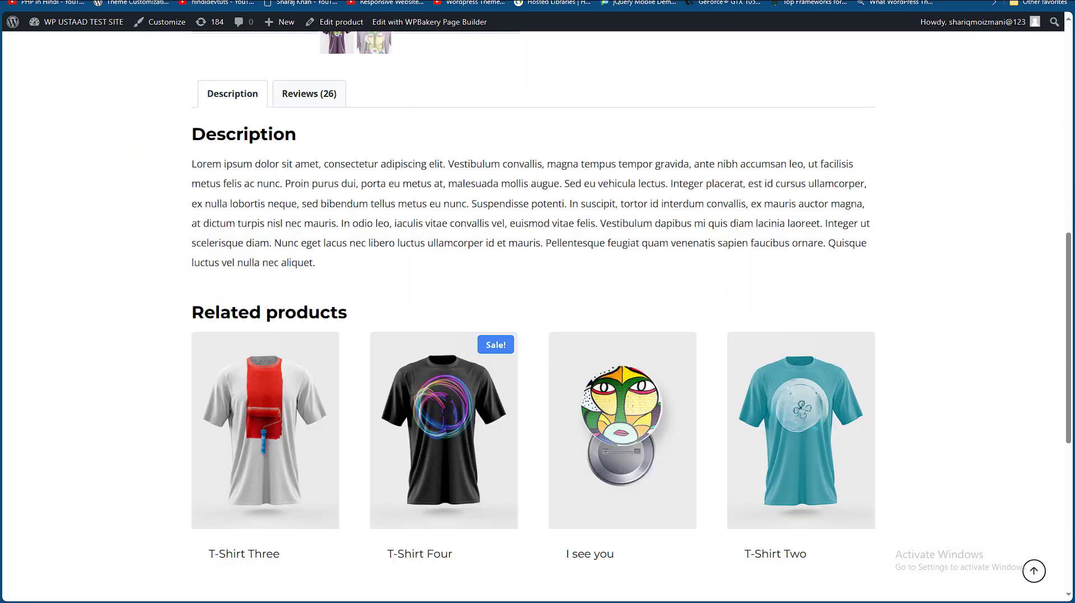
scroll(360, 117, "up", 9)
scroll(361, 118, "down", 15)
scroll(631, 187, "up", 16)
scroll(538, 313, "down", 4)
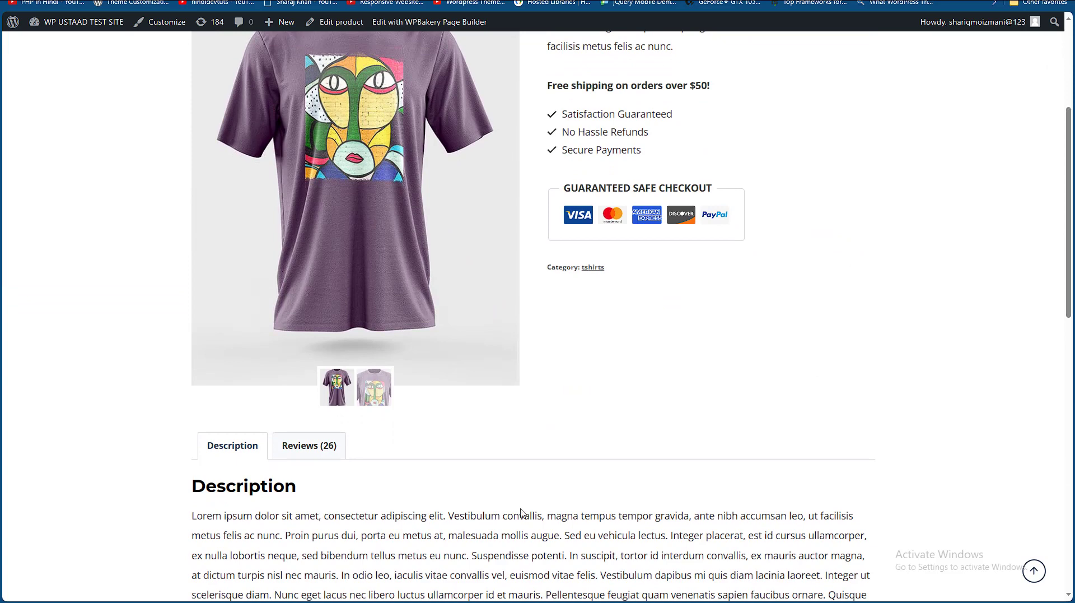
key("F5")
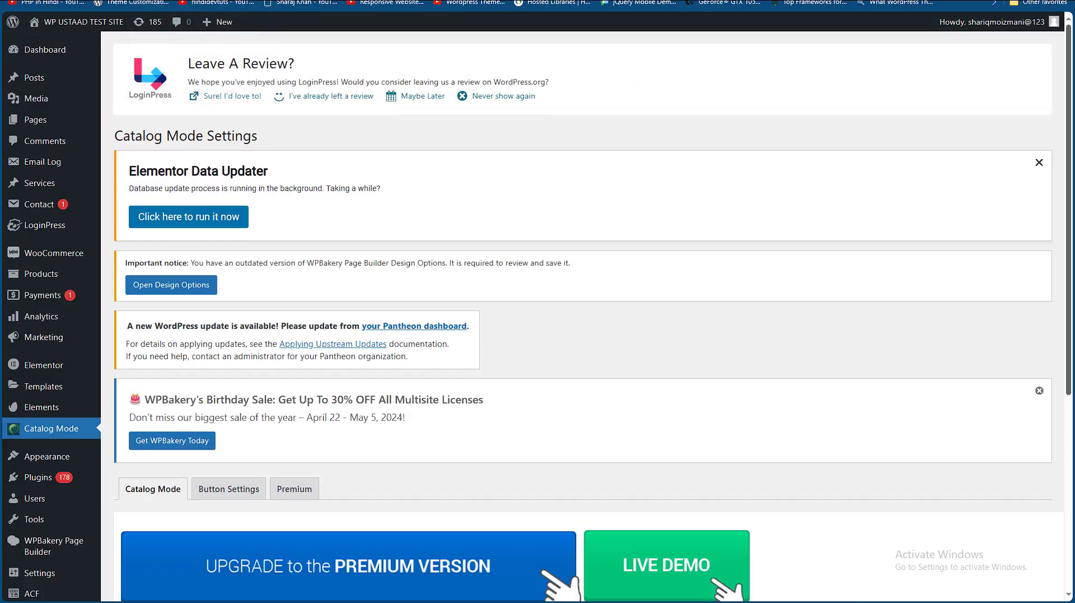
scroll(1014, 414, "down", 4)
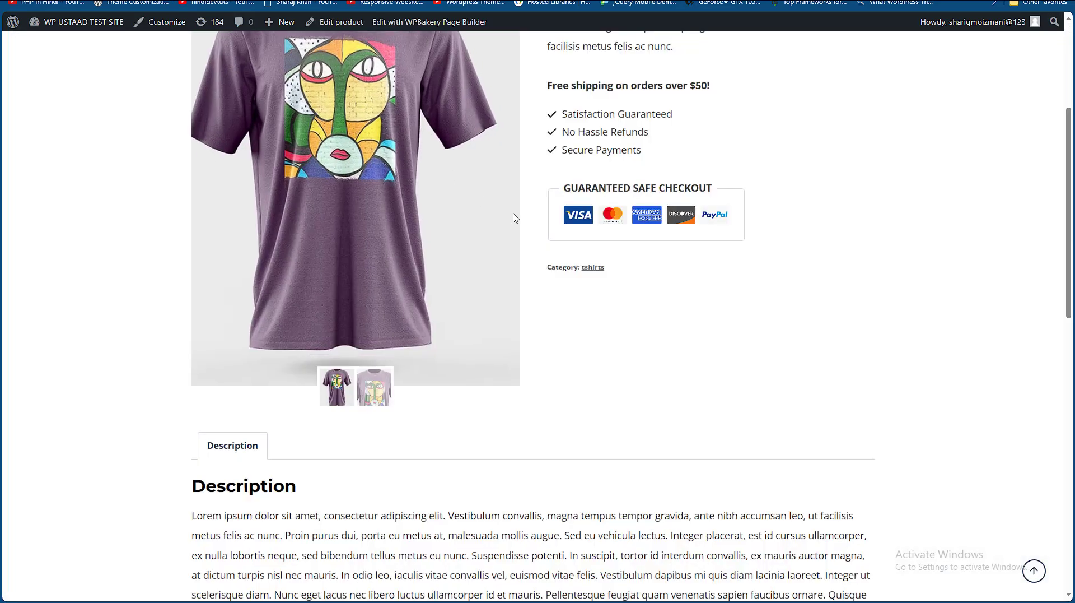
scroll(511, 216, "up", 5)
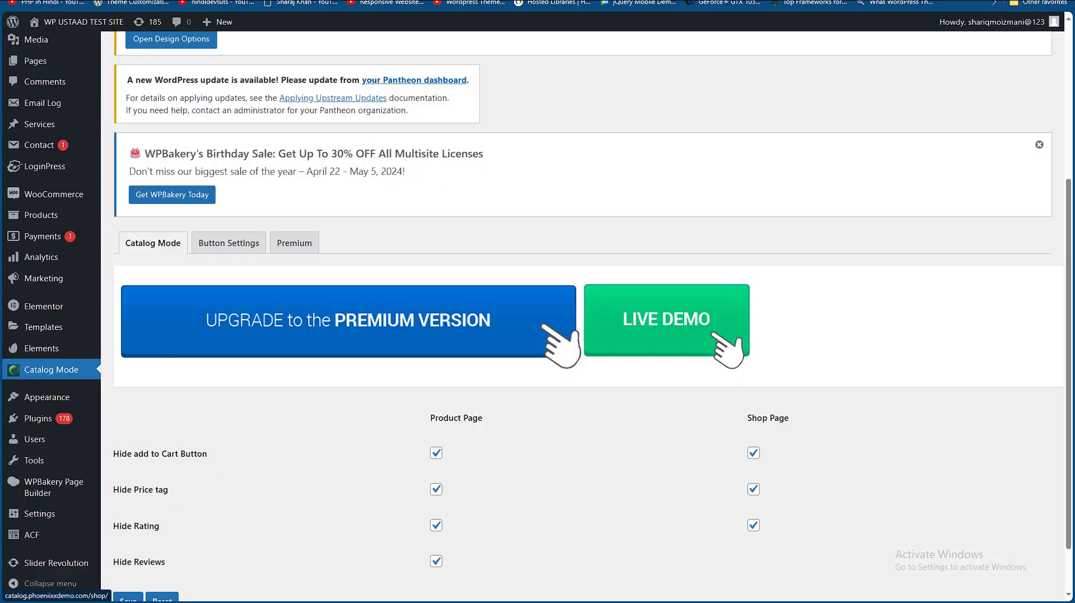
- Enable the custom button on both the product page and the shop page in the catalog plugin's button settings
scroll(1043, 269, "down", 2)
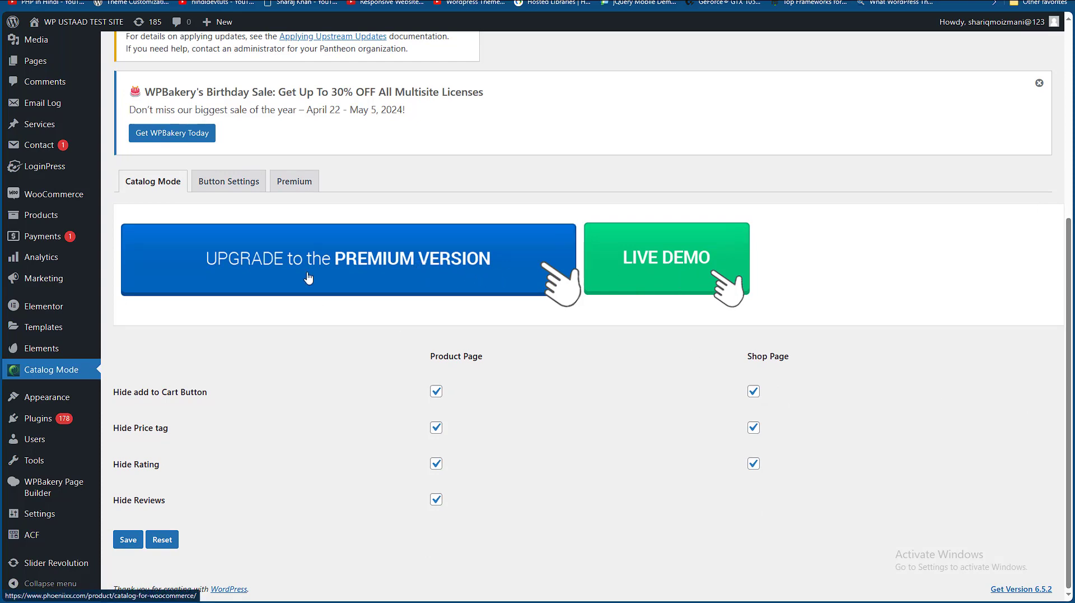
left_click(219, 189)
scroll(564, 247, "down", 15)
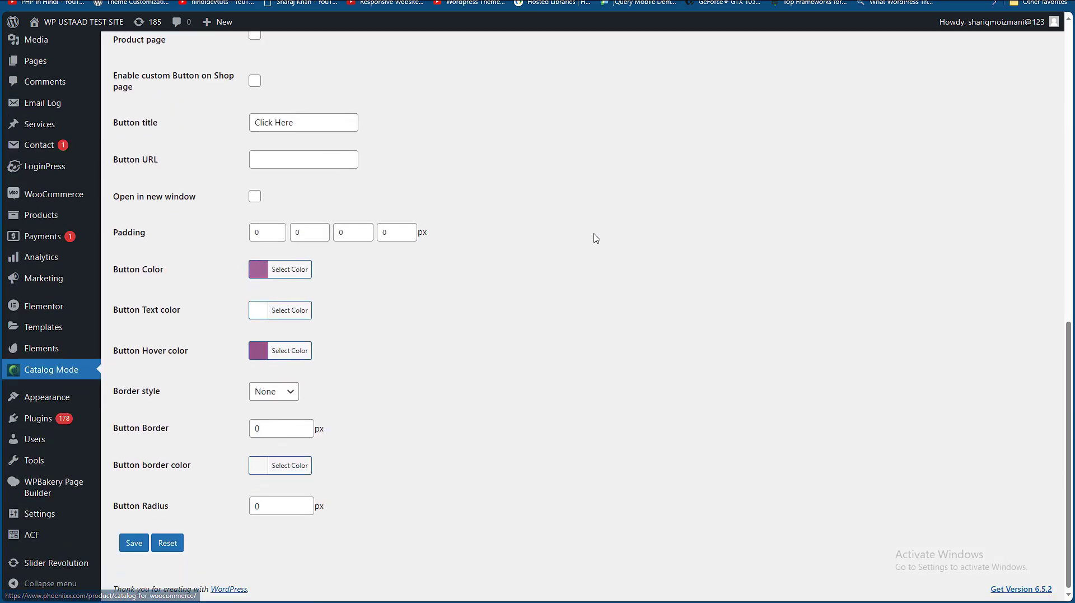
scroll(1002, 303, "up", 2)
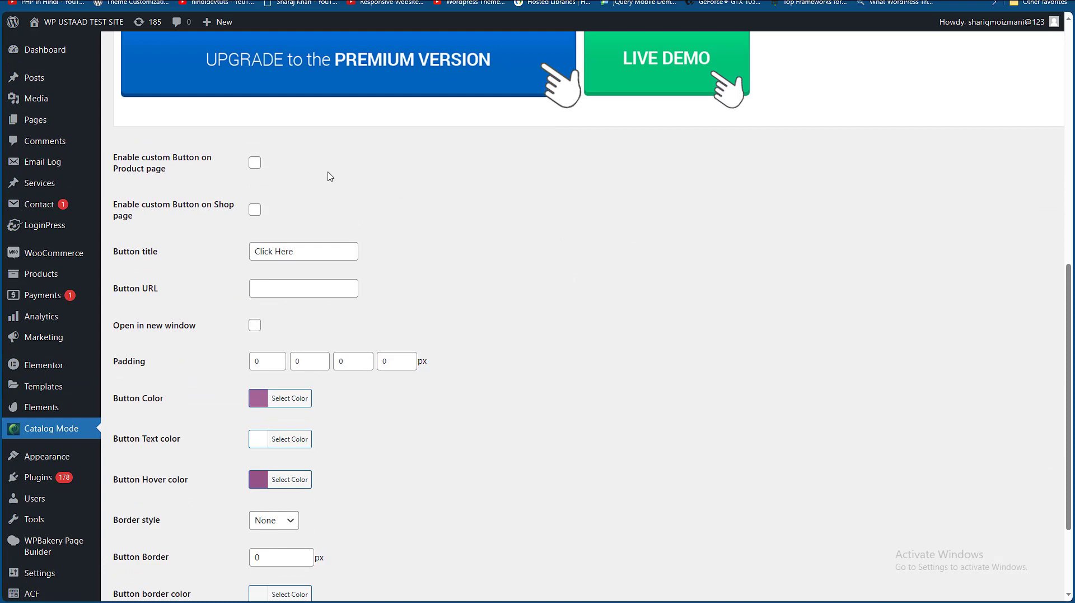
left_click(254, 163)
left_click(255, 209)
- Set the custom button's title to "Buy Here"
left_click_drag(302, 250, 224, 258)
type("Buy")
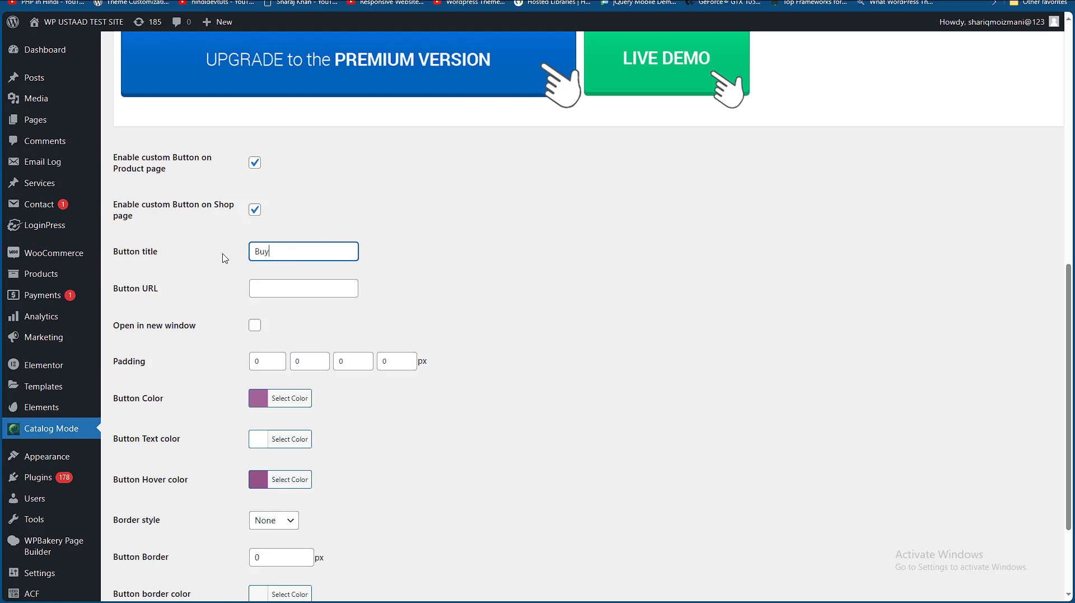
key("Tab")
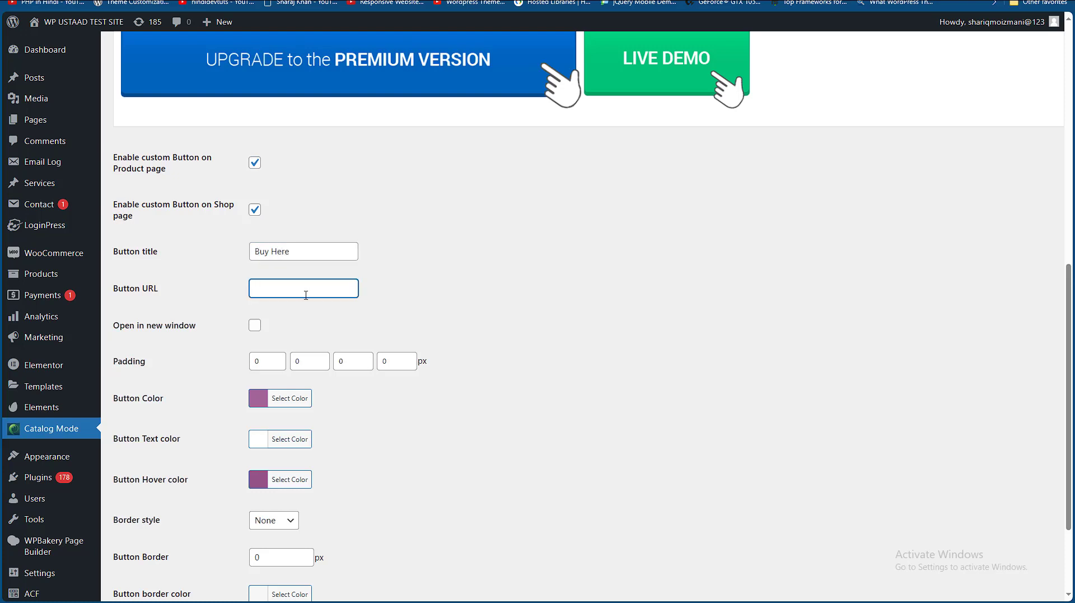
- Copy the Contact page's link address from the shop site's navigation and set it as the custom button's URL
key("ctrl+Tab")
scroll(473, 134, "up", 3)
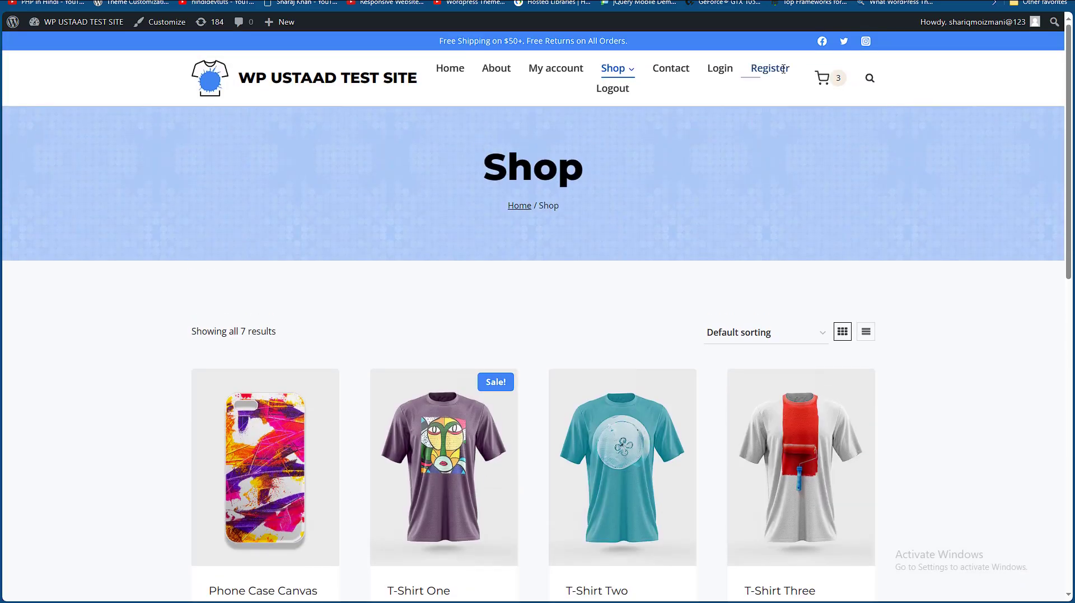
right_click(676, 68)
left_click(709, 188)
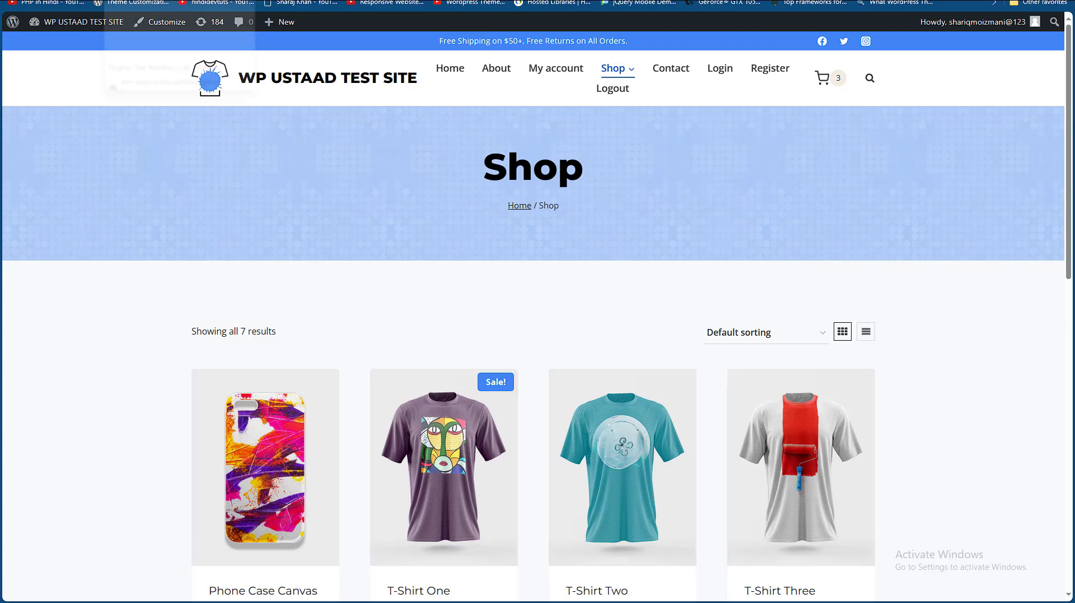
key("ctrl+shift+Tab")
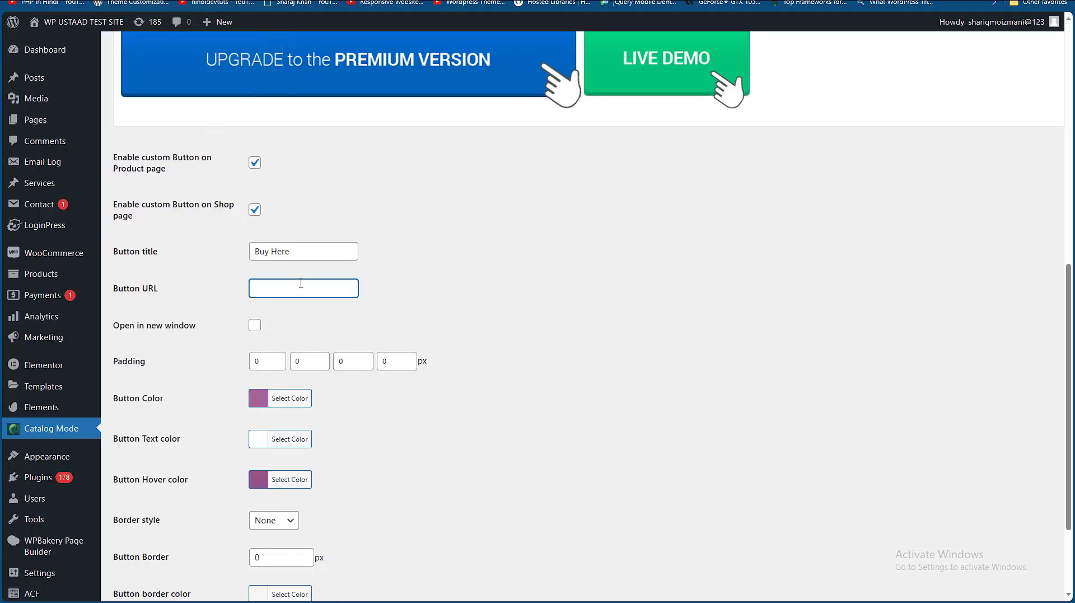
key("ctrl+v")
left_click(398, 294)
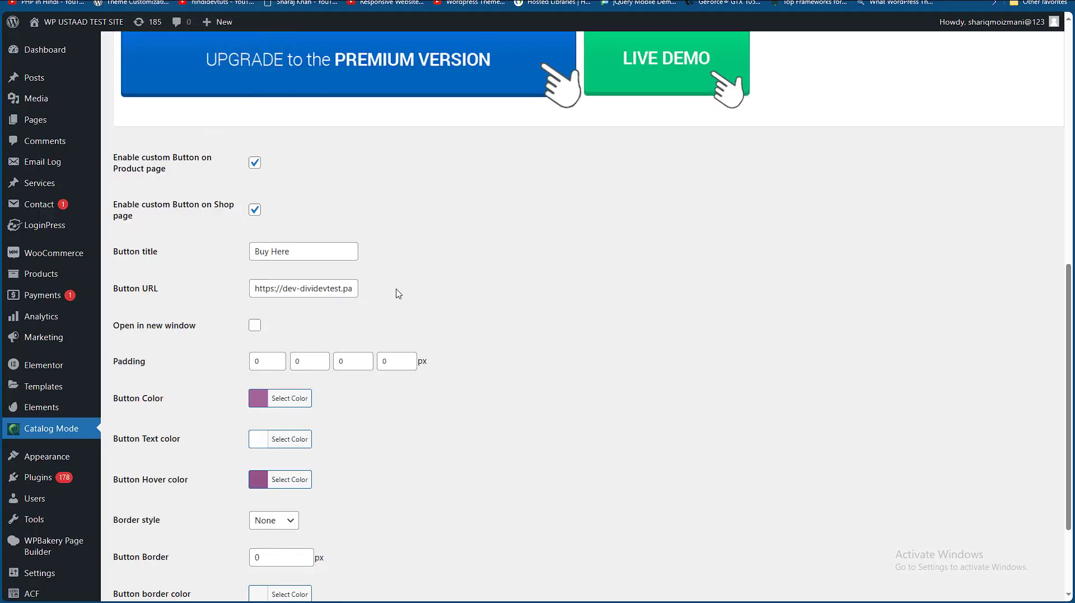
- Make the custom button open in a new window and set its padding to 10 px on all four sides
left_click(255, 324)
double_click(258, 365)
type("10")
key("Tab")
type("10")
key("Tab")
type("10")
key("Tab")
type("10")
- Change the custom button's color to steel blue, keeping the white text color
scroll(347, 319, "down", 2)
left_click(289, 271)
left_click(363, 361)
left_click(316, 346)
left_click(434, 333)
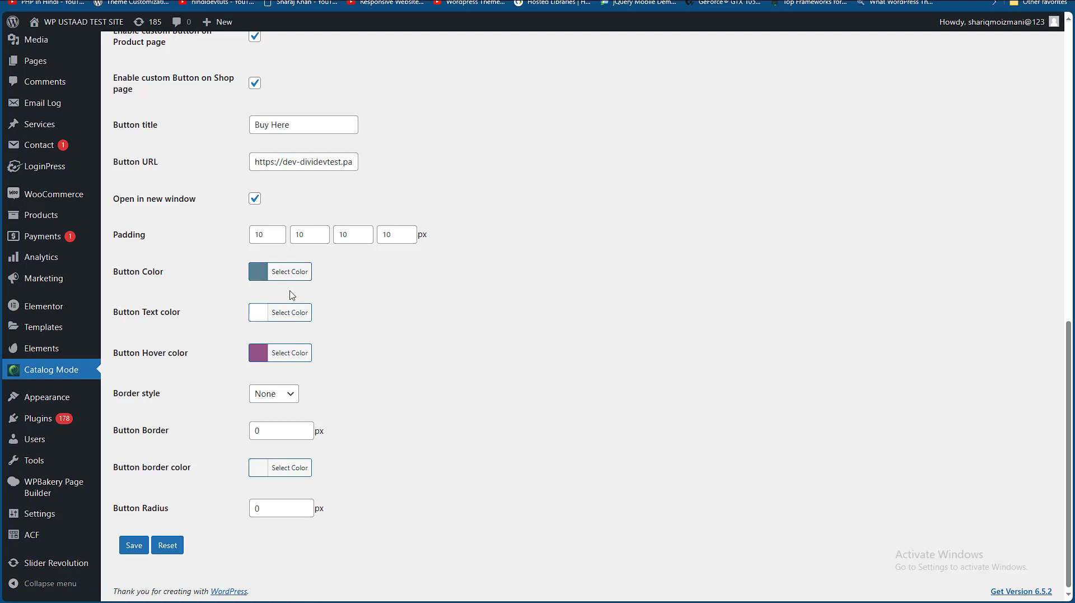
left_click(286, 313)
left_click(342, 327)
- Set the custom button's border style to Solid and its border width to 2 px
left_click(289, 394)
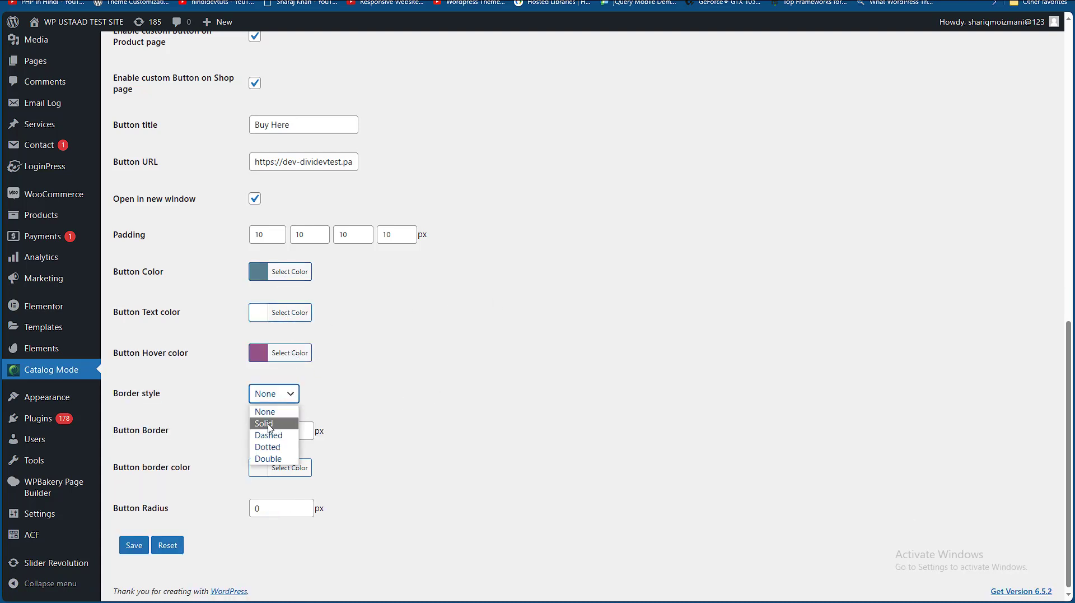
left_click(271, 423)
left_click(291, 429)
type("2")
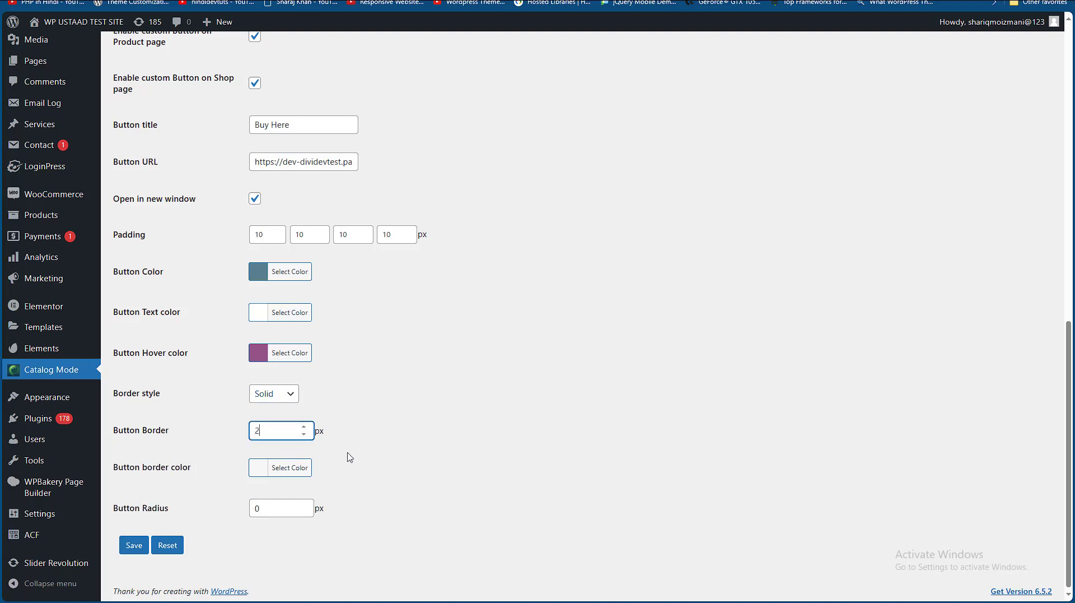
- Set the button's border color to light grey and its radius to 20 px, and save the settings
left_click(279, 468)
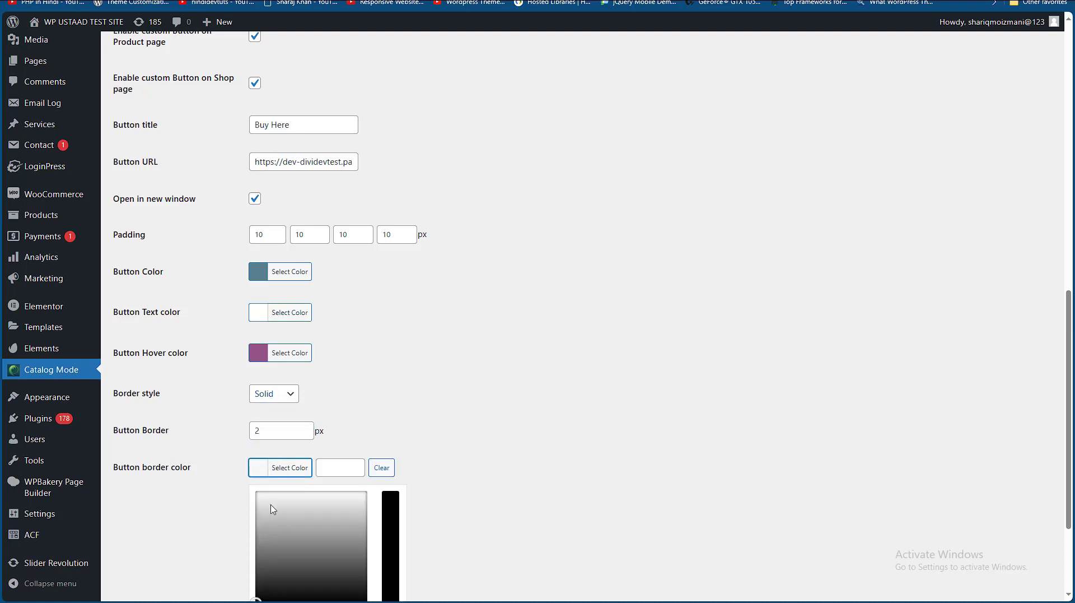
left_click(236, 475)
key("Tab")
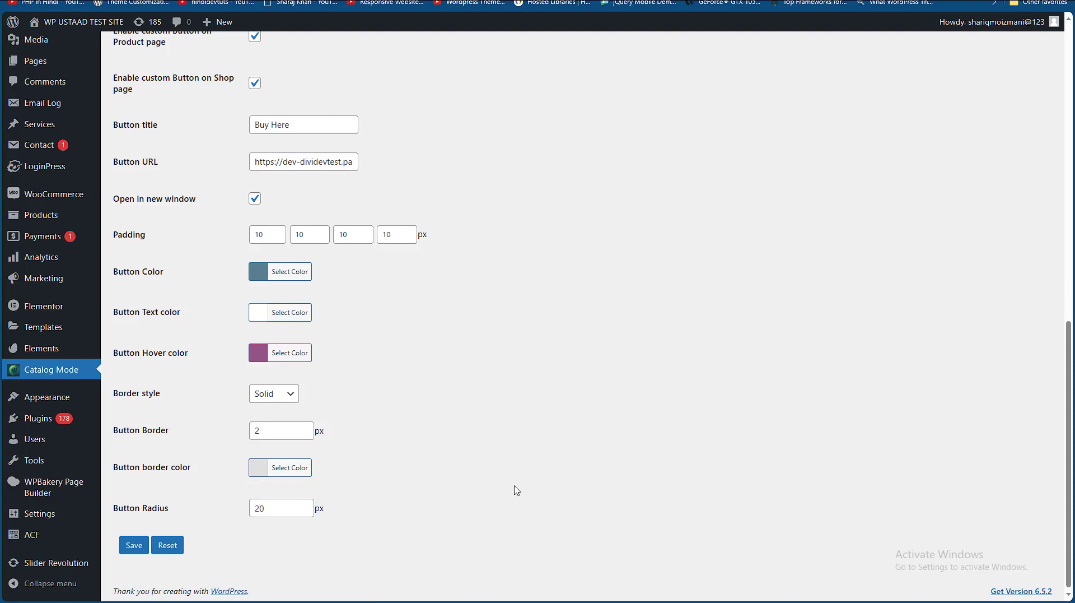
left_click(134, 546)
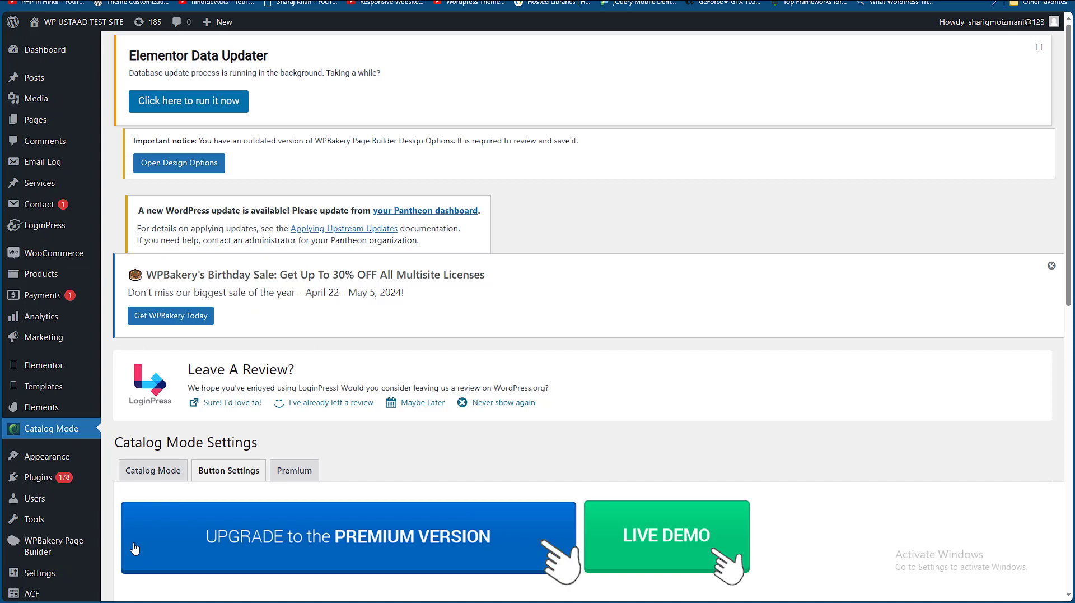
scroll(504, 465, "down", 5)
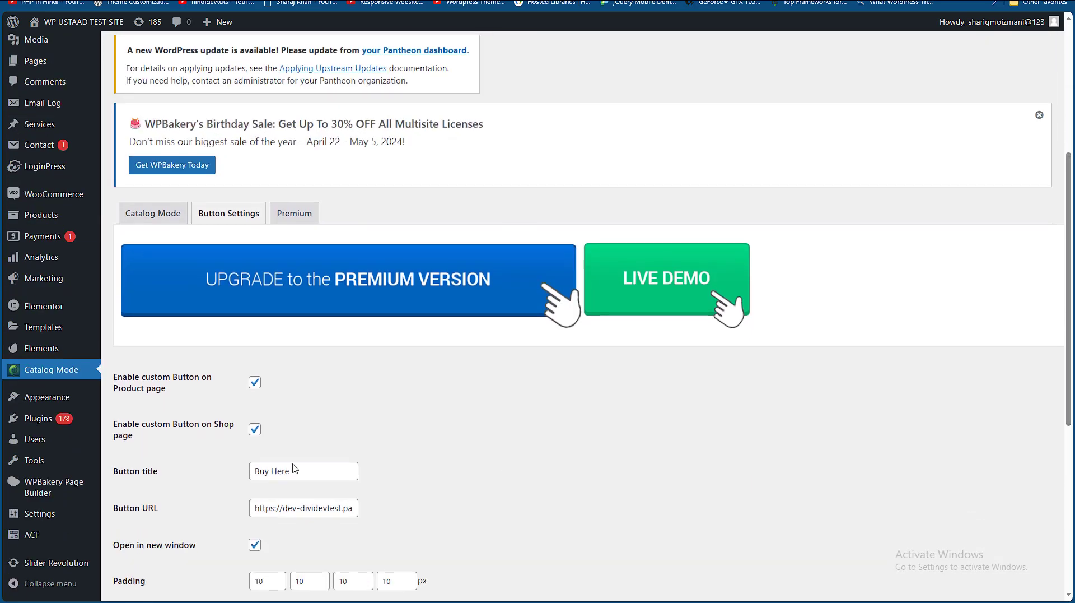
- Check the products on the shop page and test the Phone Case Canvas's Buy Here button
key("ctrl+Tab")
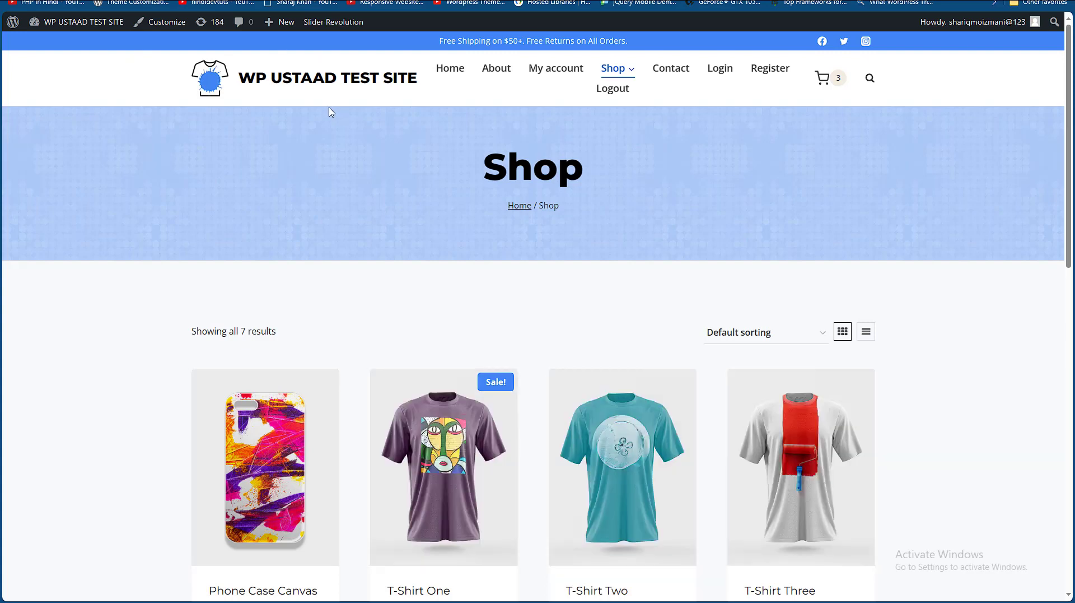
scroll(336, 112, "down", 3)
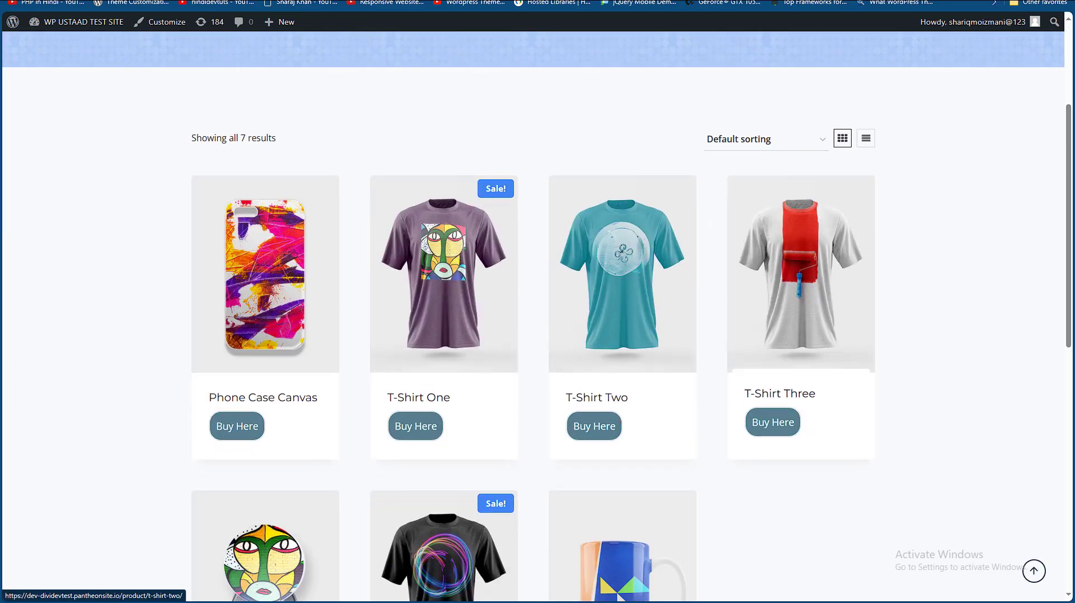
left_click(232, 414)
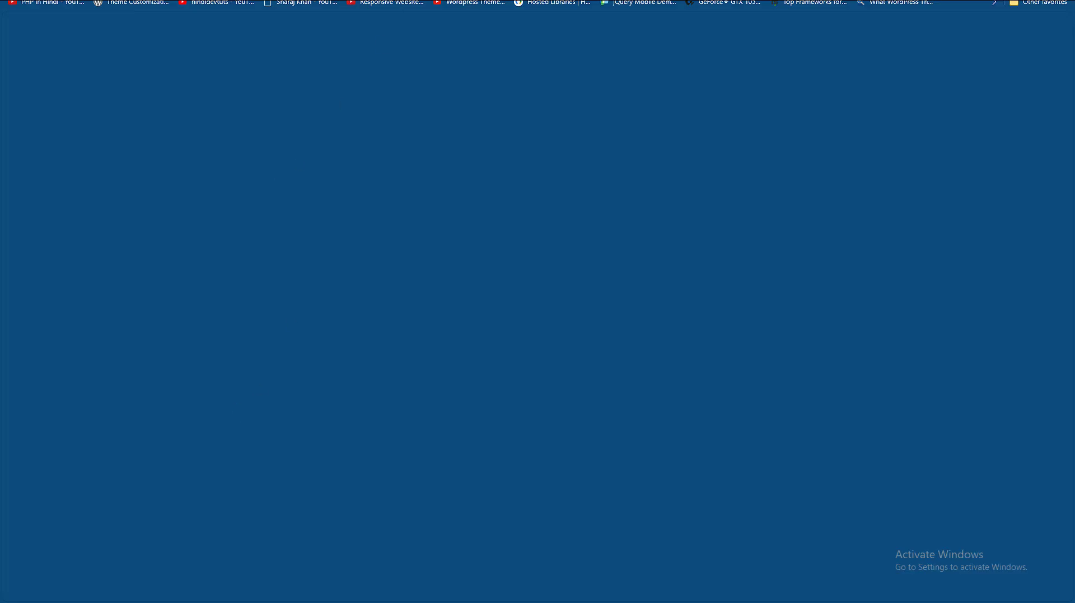
left_click(369, 0)
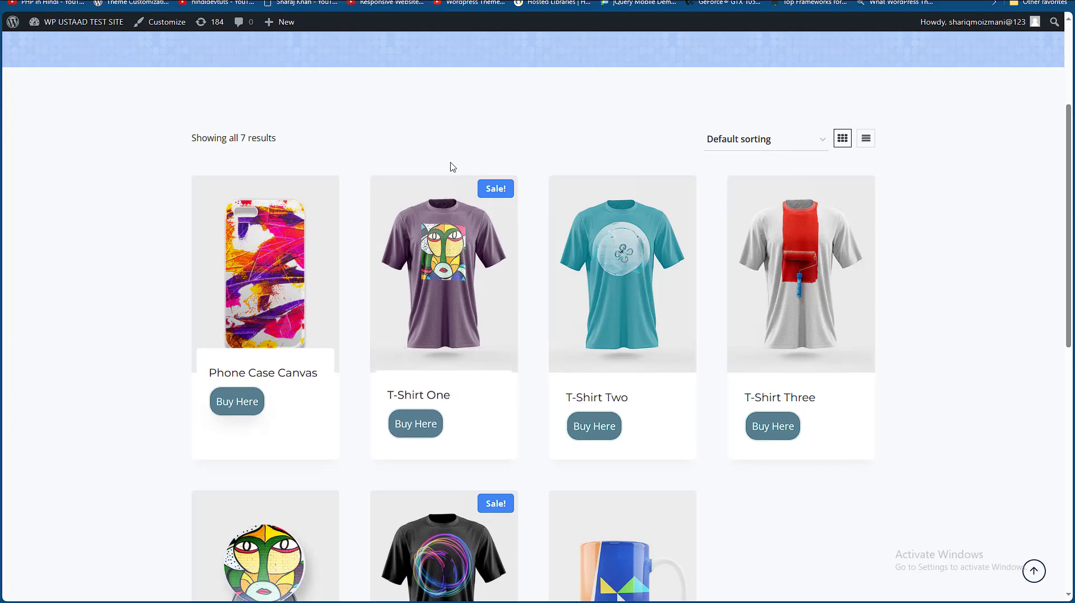
- Reload the T-Shirt One product page and check it for the custom Buy Here button
left_click(241, 1)
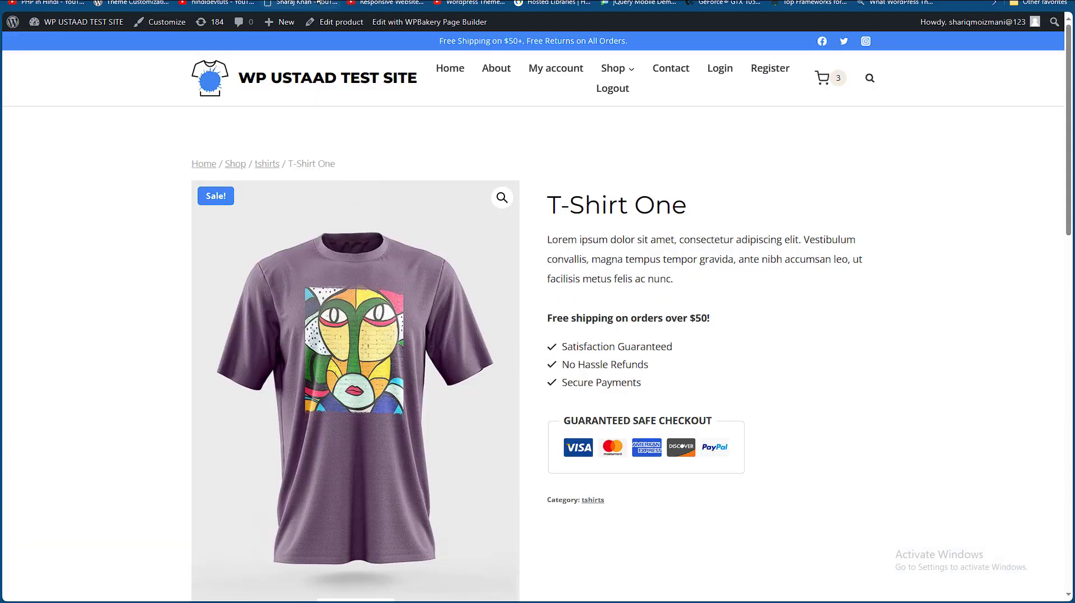
key("F5")
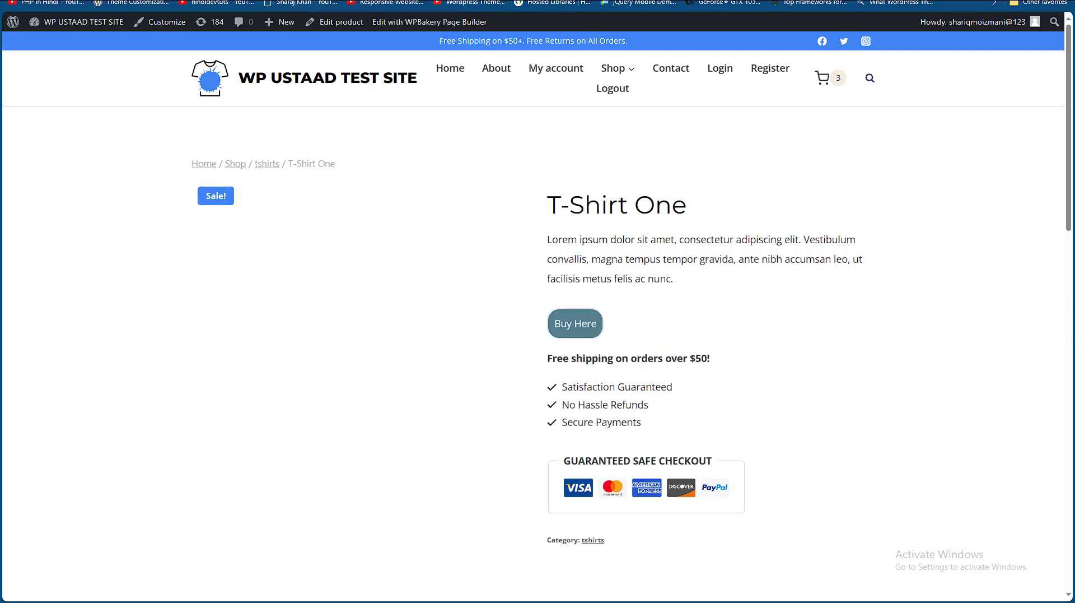
scroll(655, 270, "down", 1)
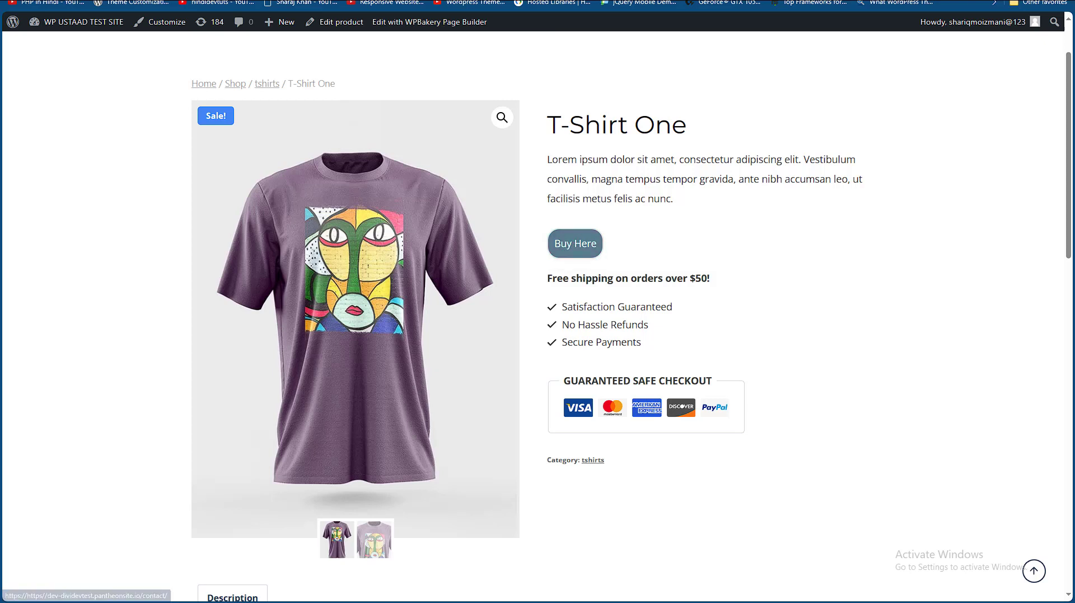
- Open the T-Shirt One product for editing in a new tab and go to its product data
right_click(329, 21)
left_click(372, 26)
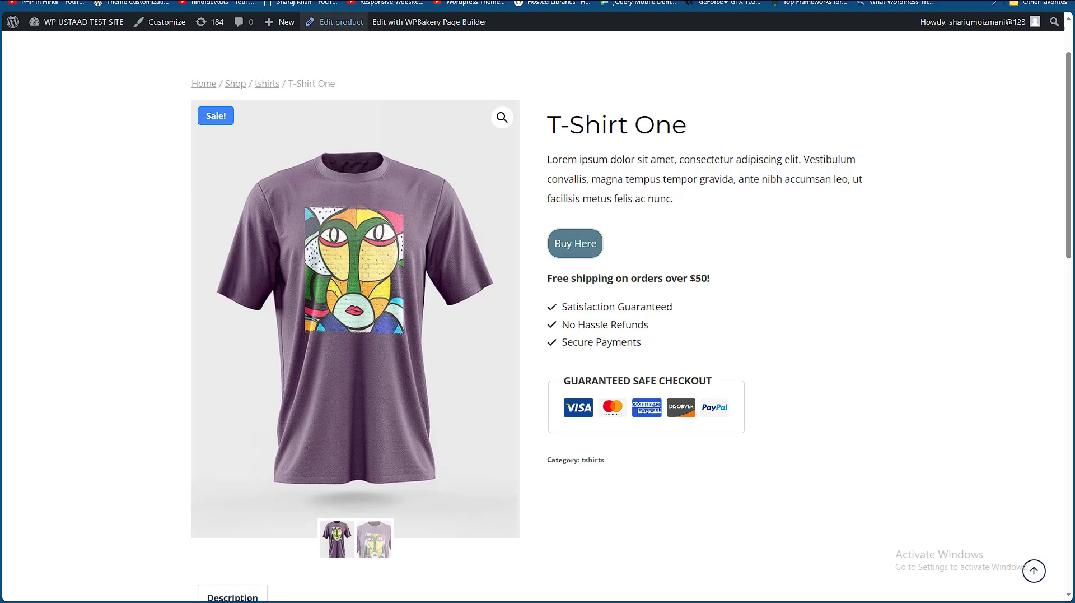
key("ctrl+Tab")
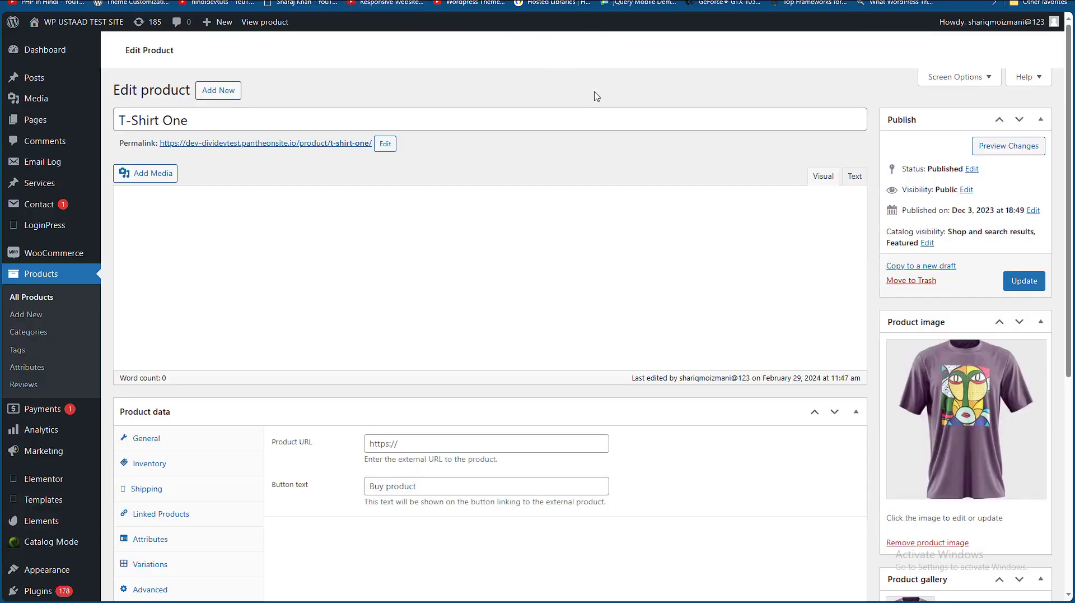
scroll(442, 220, "down", 3)
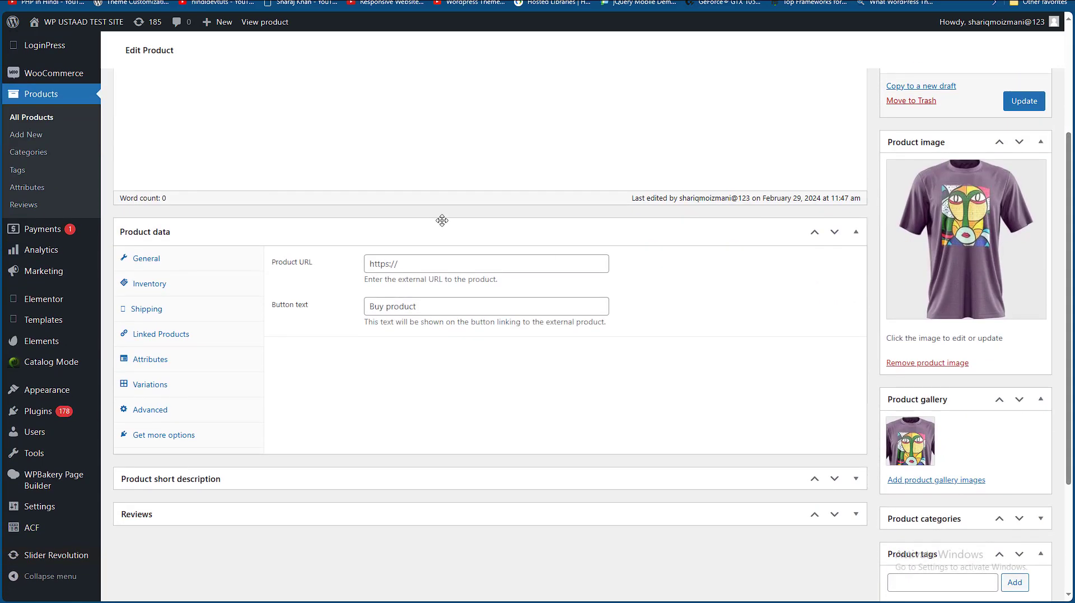
left_click(420, 266)
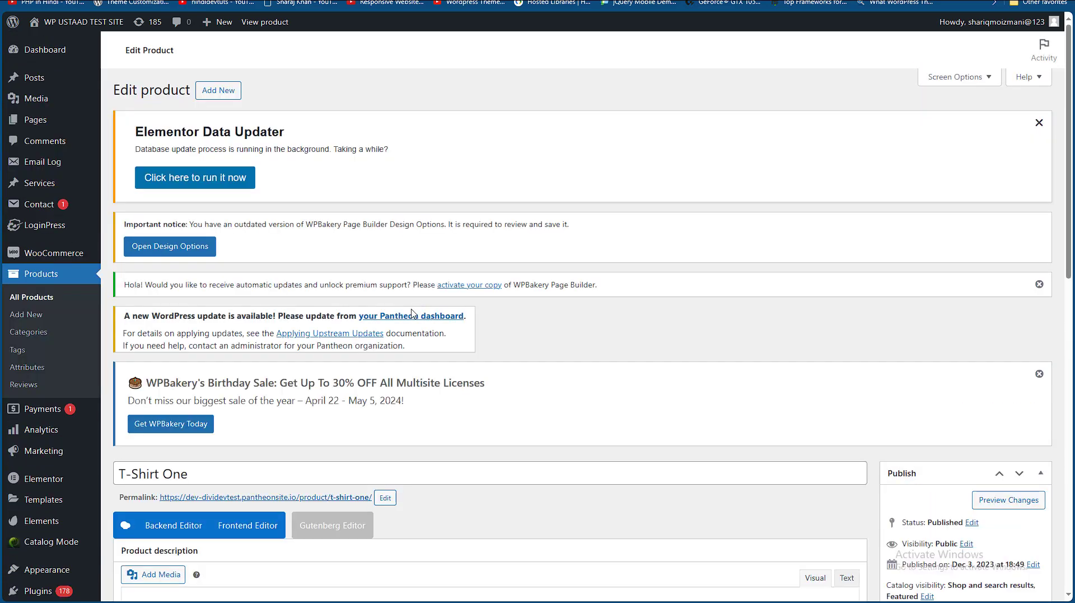
left_click_drag(1073, 184, 1074, 410)
scroll(837, 400, "down", 2)
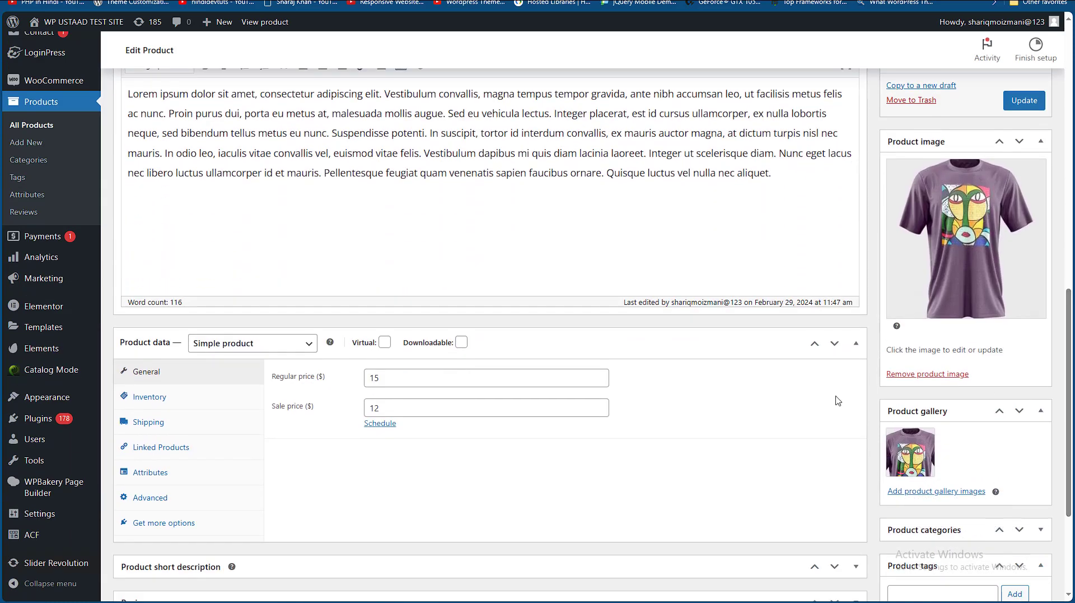
- Examine T-Shirt One's product data sections, product type options and remaining edit boxes for catalog or button settings
left_click(157, 396)
left_click(158, 431)
left_click(154, 447)
left_click(153, 472)
left_click(155, 494)
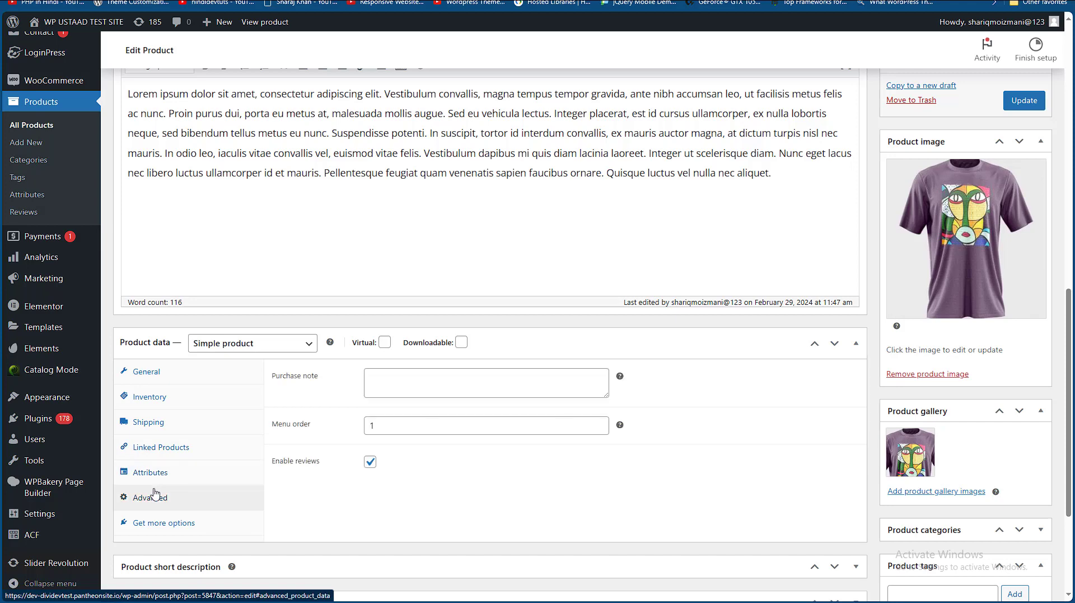
left_click(162, 519)
left_click(180, 378)
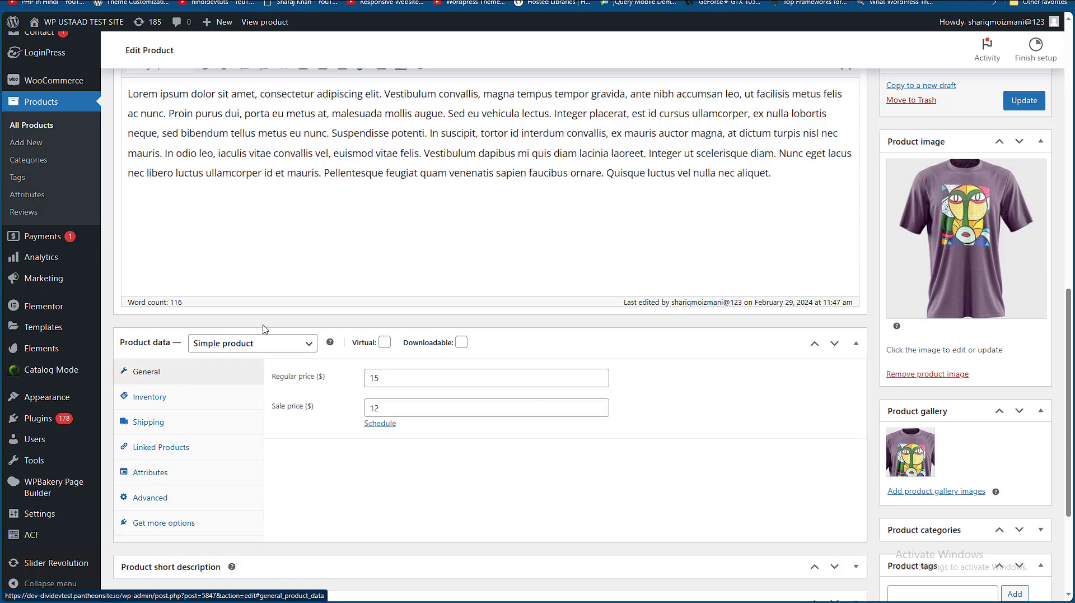
left_click(242, 350)
left_click(861, 305)
left_click_drag(1069, 342, 1069, 406)
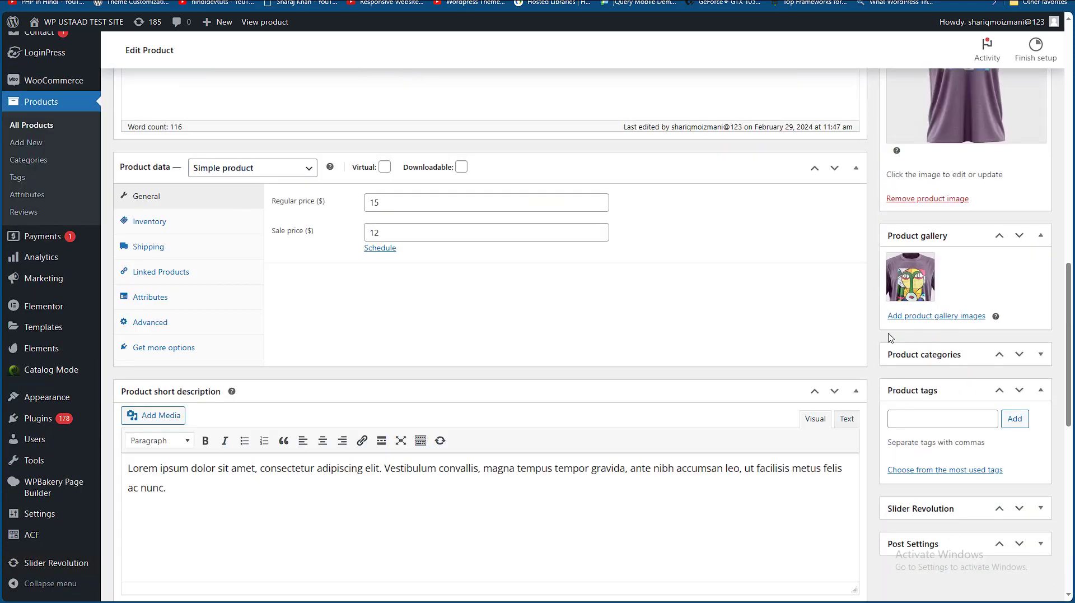
left_click_drag(1069, 359, 1069, 468)
scroll(548, 316, "up", 9)
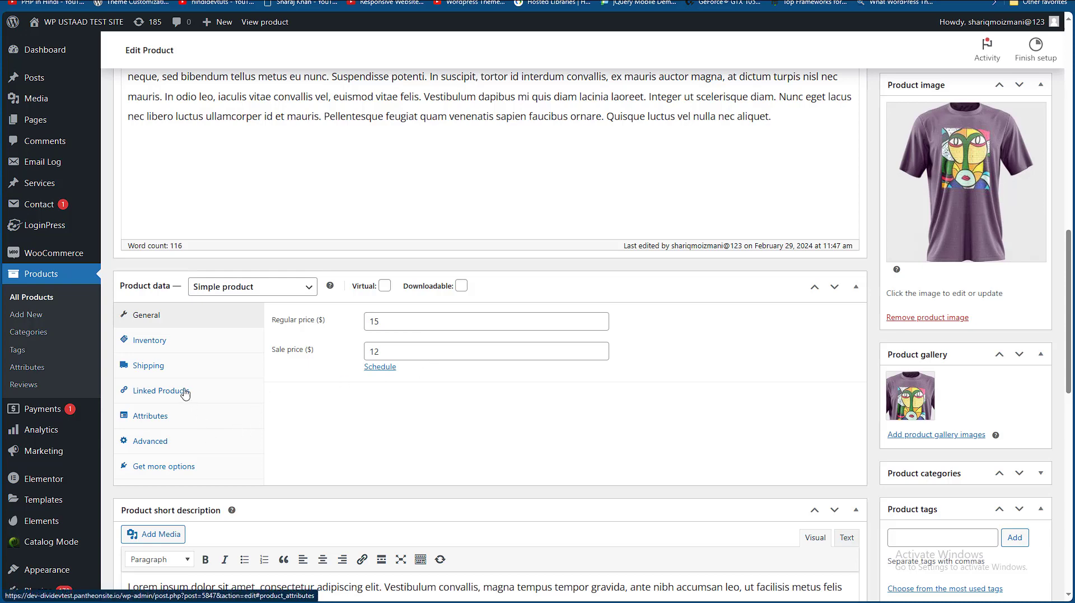
- Recheck T-Shirt One's product data sections, from the recommended extensions back to the General settings
left_click(177, 465)
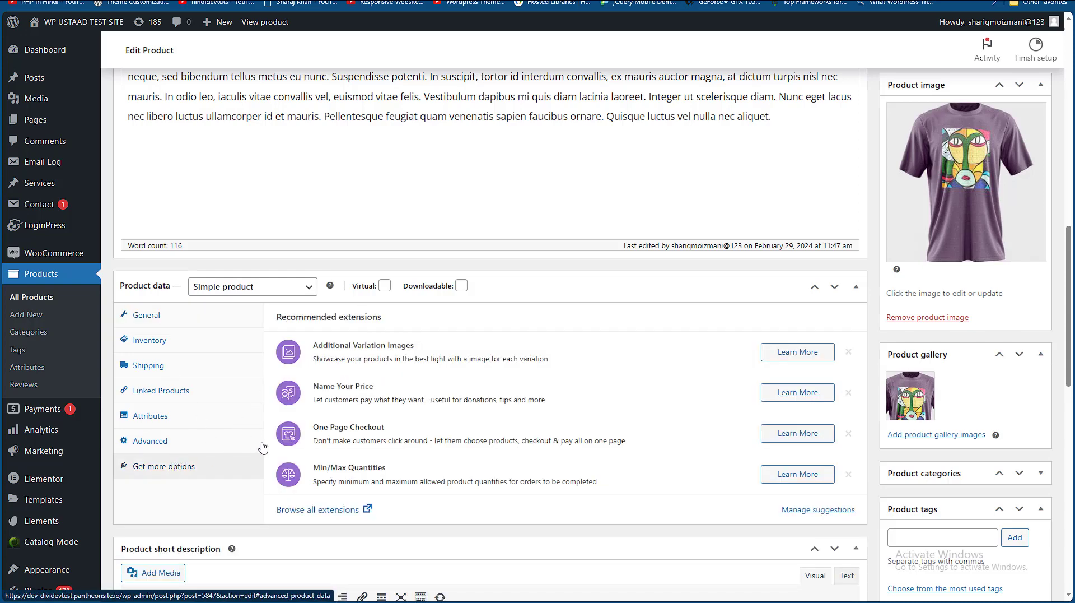
left_click(175, 448)
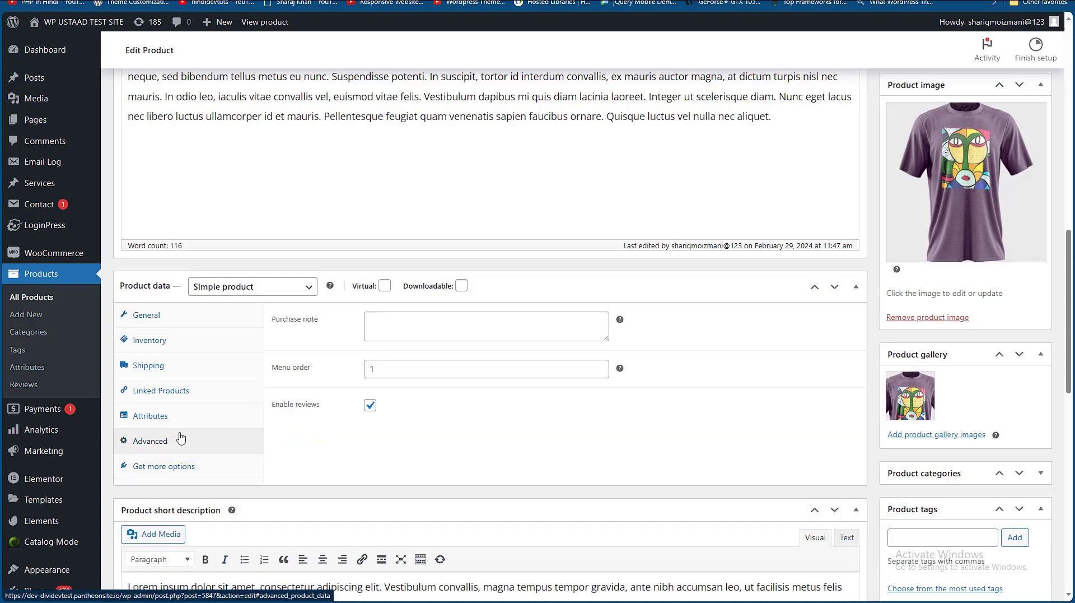
left_click(170, 428)
left_click(168, 392)
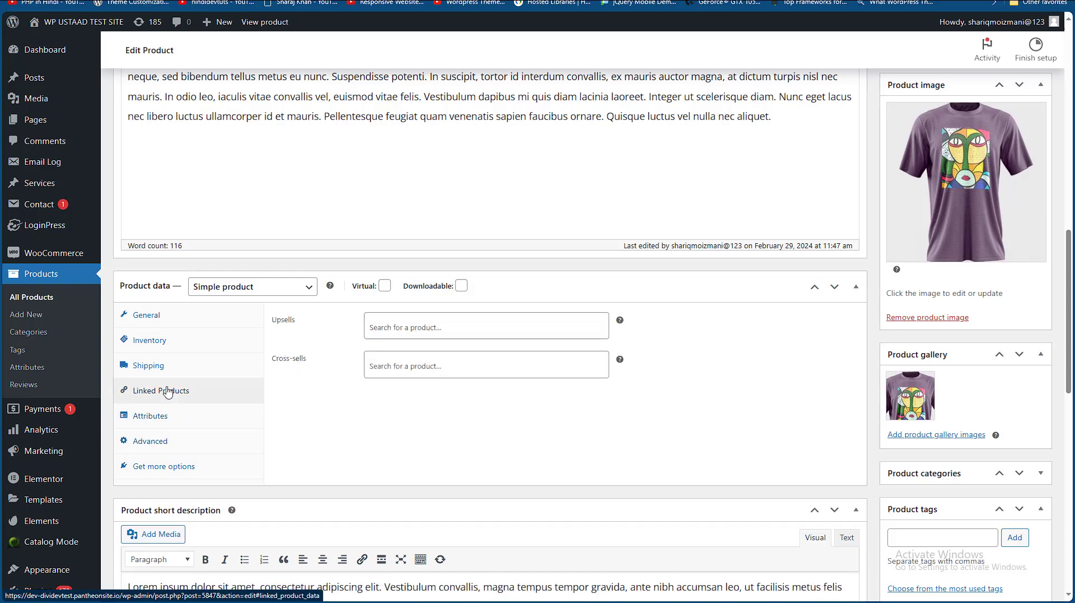
left_click(173, 367)
left_click(174, 341)
left_click(174, 316)
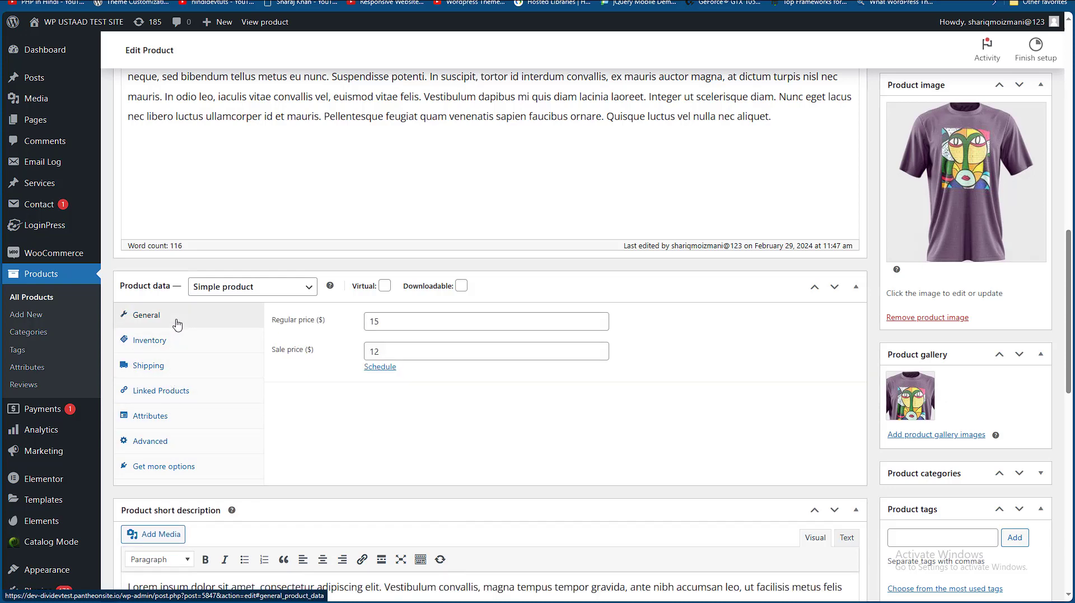
scroll(526, 309, "up", 15)
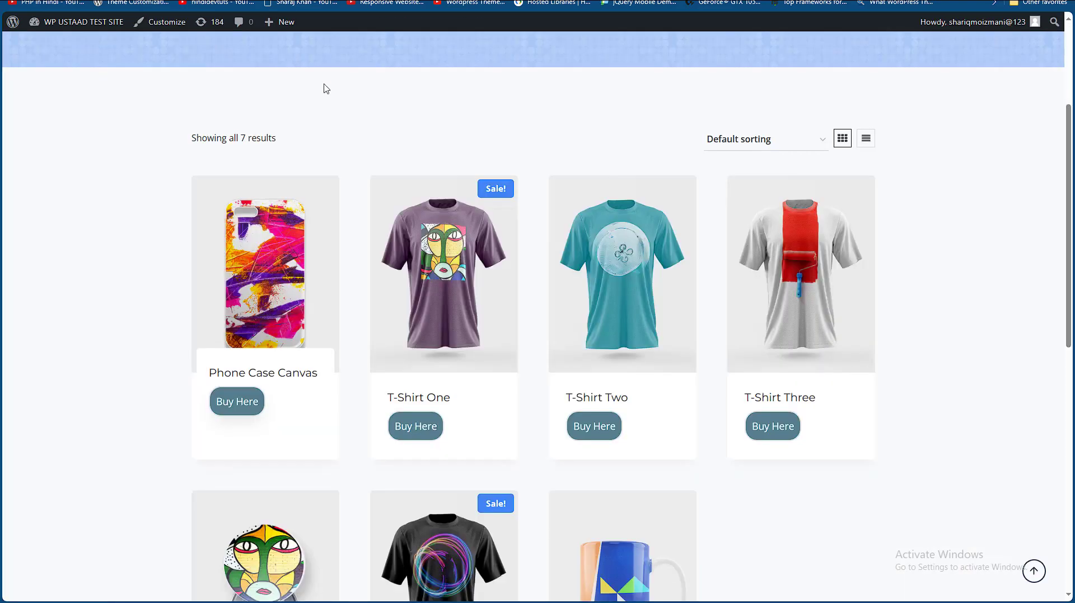
- Copy the plugin name "Simple Catalog for WooCommerce" from the plugin's details page
scroll(323, 77, "up", 4)
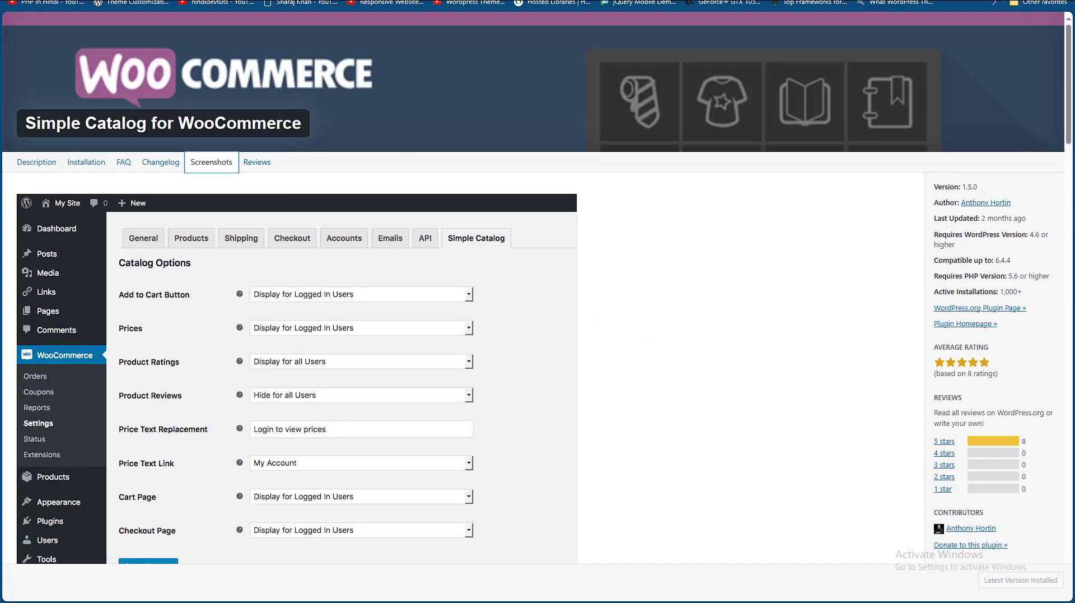
left_click_drag(300, 123, 259, 67)
key("ctrl+c")
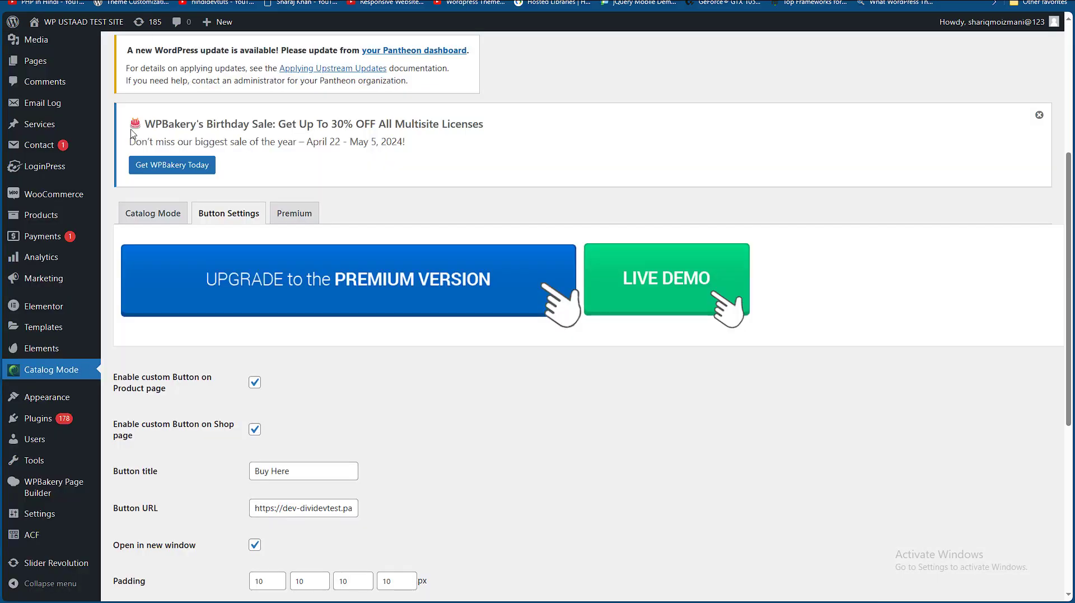
- Search for "Simple Catalog for WooCommerce" among the plugins to add, then install and activate it
mouse_move(42, 419)
left_click(146, 443)
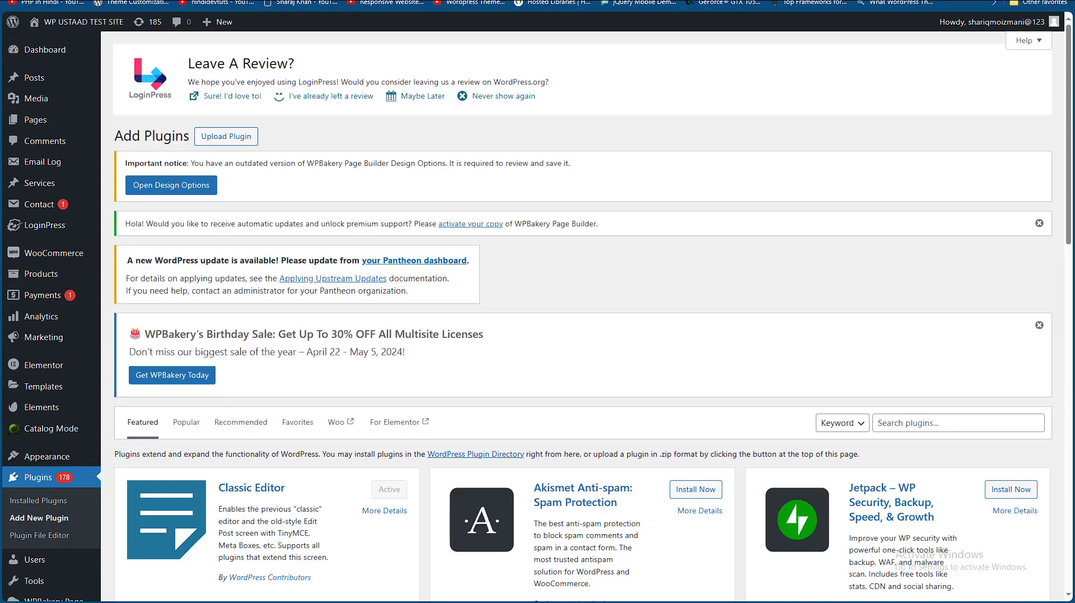
scroll(944, 296, "down", 5)
left_click(919, 169)
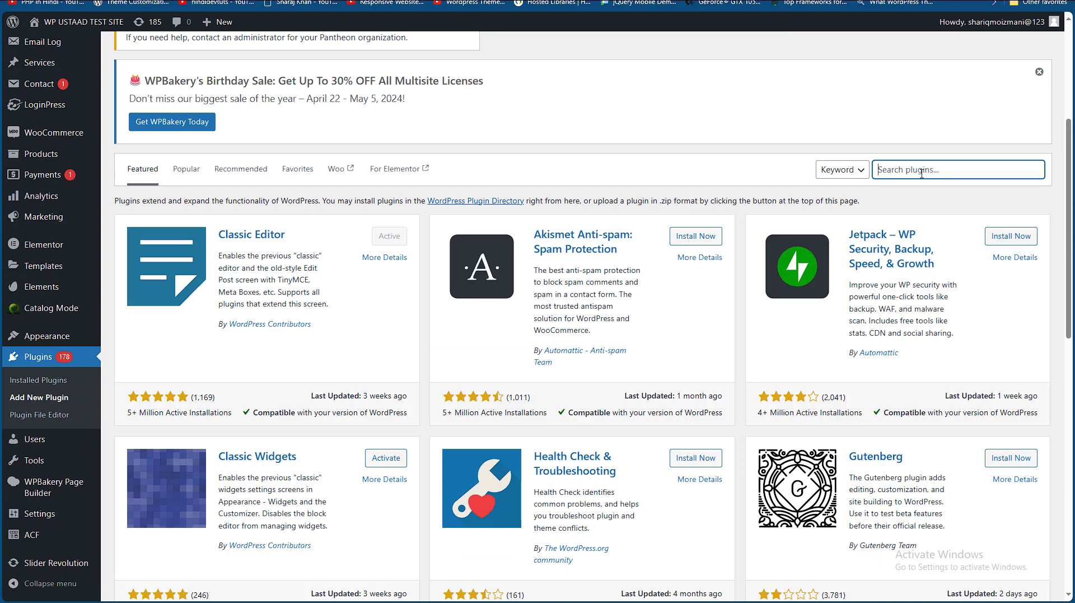
key("ctrl+v")
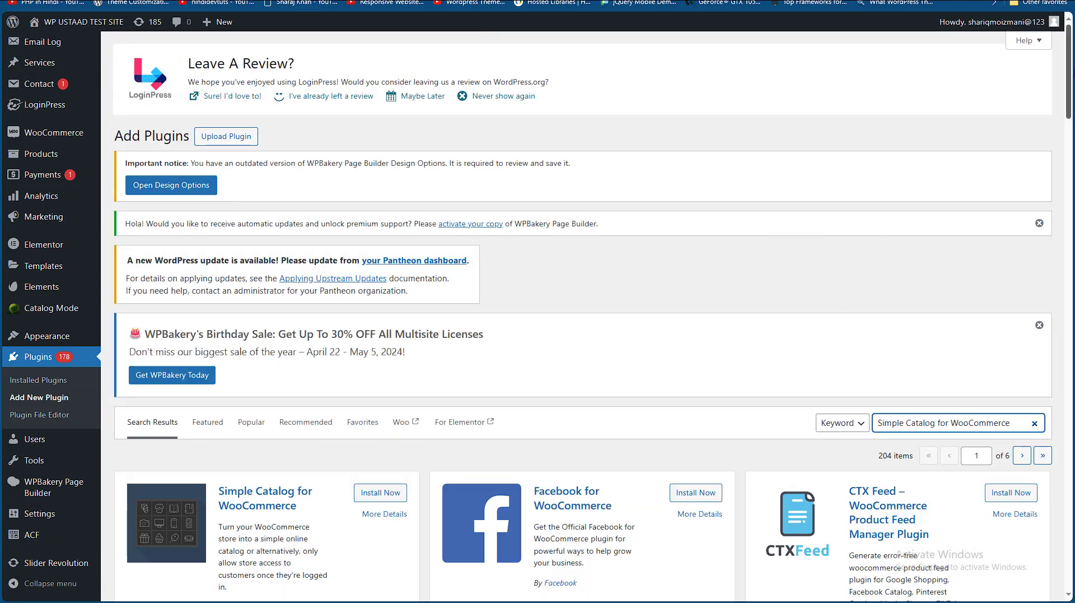
scroll(383, 353, "down", 3)
left_click(381, 342)
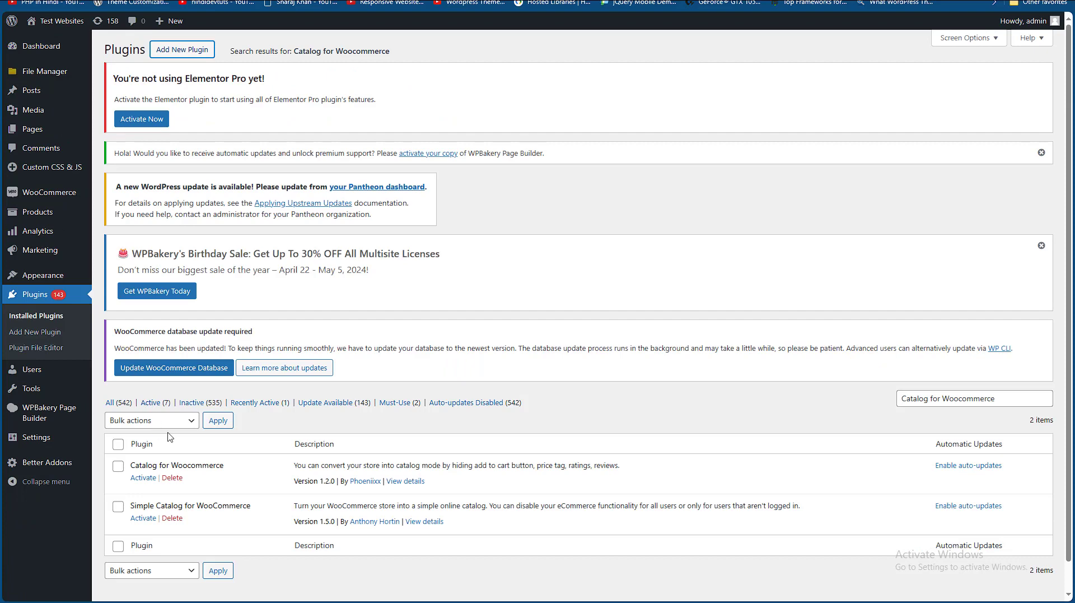
- Copy the plugin name "Catalog for Woocommerce" and search for it among the WP USTAAD TEST SITE's installed plugins
left_click_drag(131, 465, 223, 464)
key("ctrl+c")
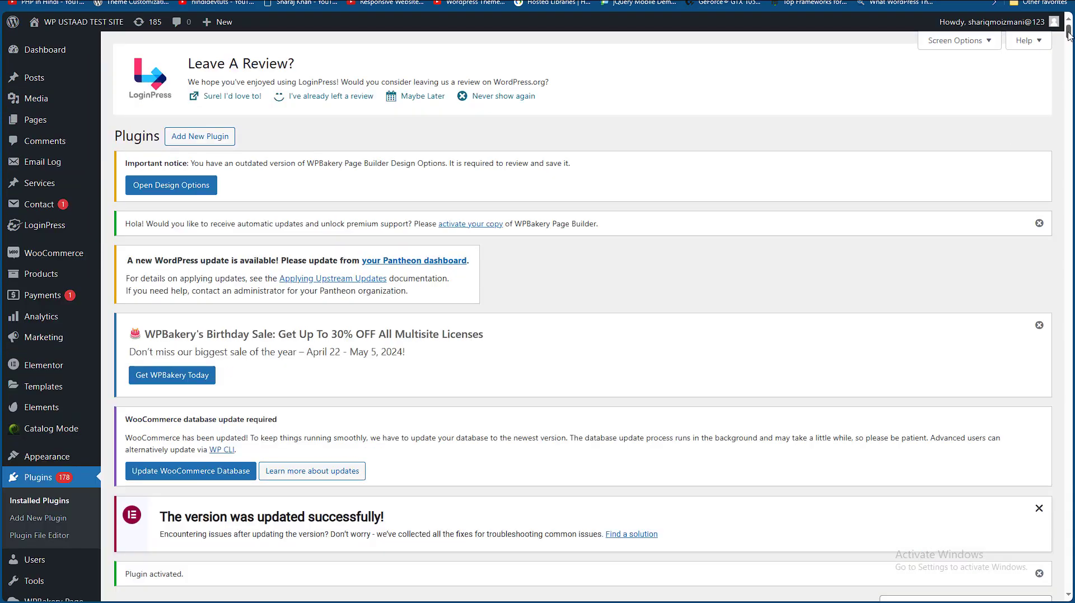
left_click_drag(1069, 34, 1068, 45)
left_click(921, 205)
key("ctrl+v")
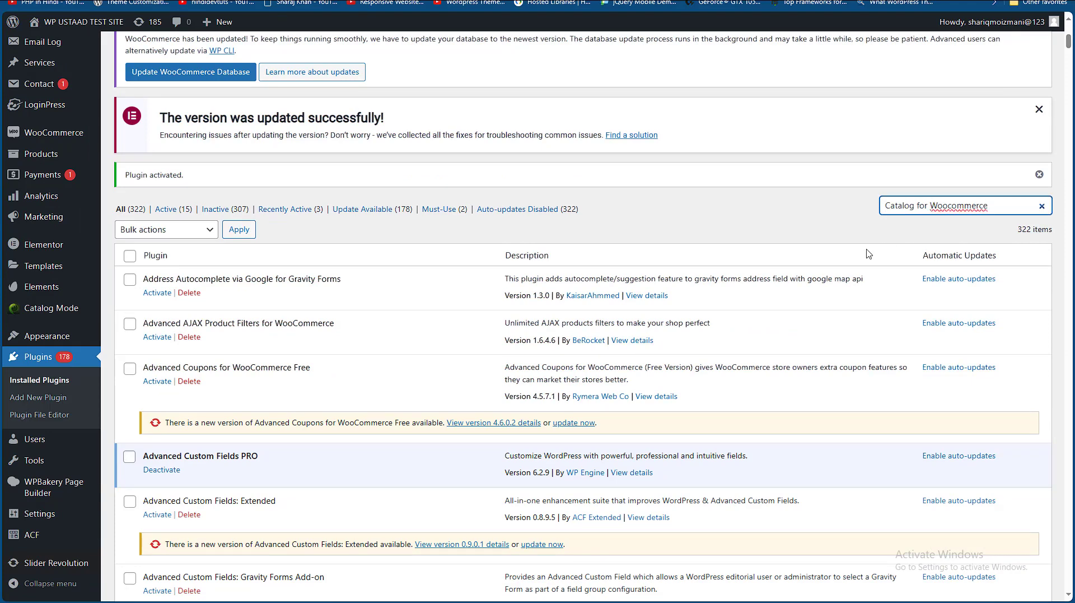
scroll(448, 403, "down", 5)
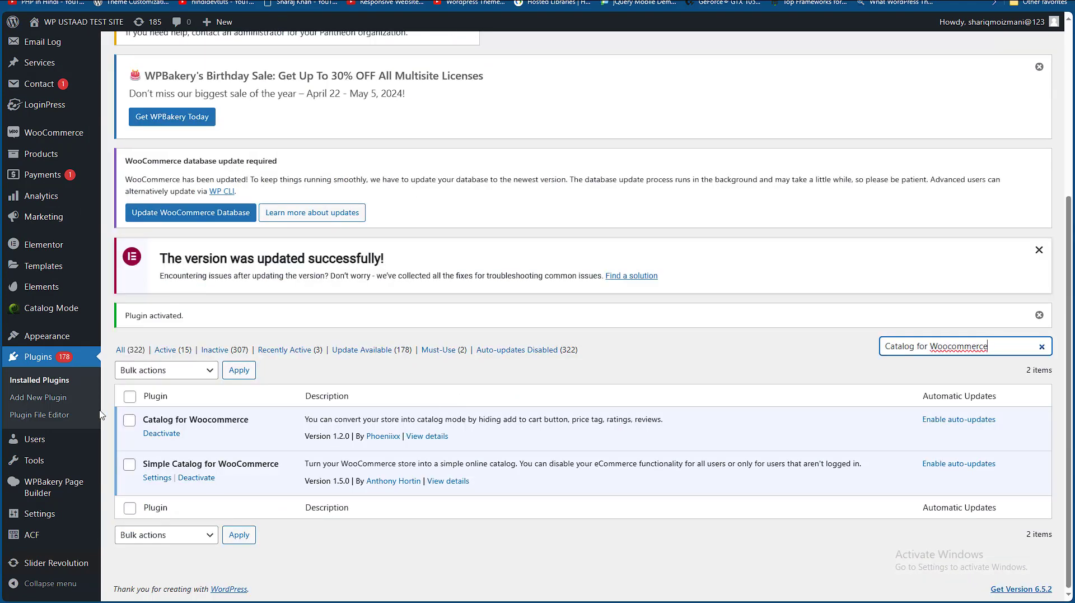
- Deactivate the Catalog for Woocommerce plugin on WP USTAAD TEST SITE
left_click(130, 419)
left_click(162, 434)
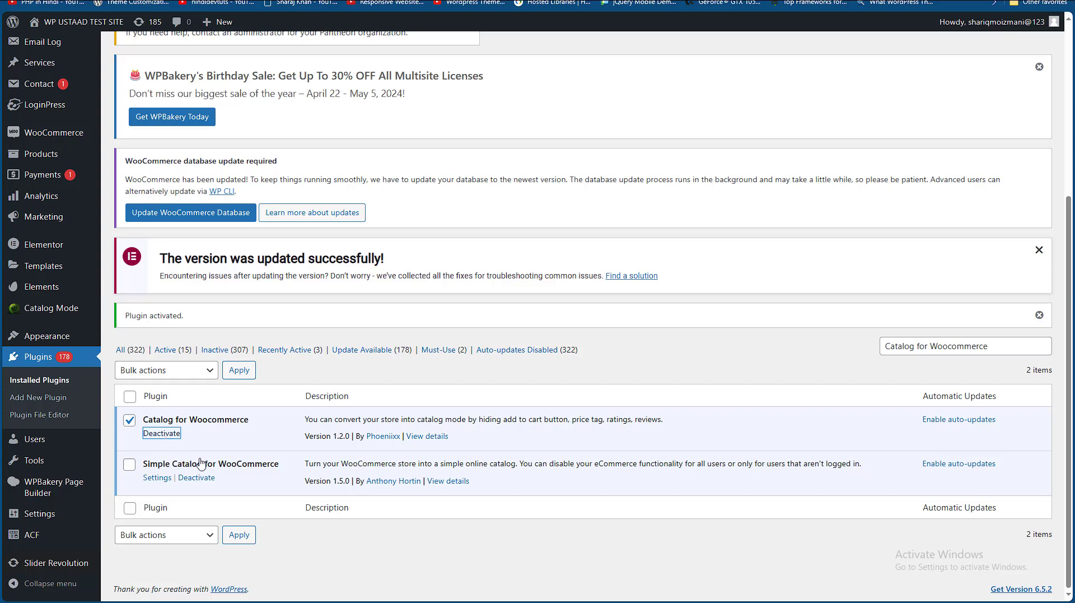
scroll(190, 487, "down", 4)
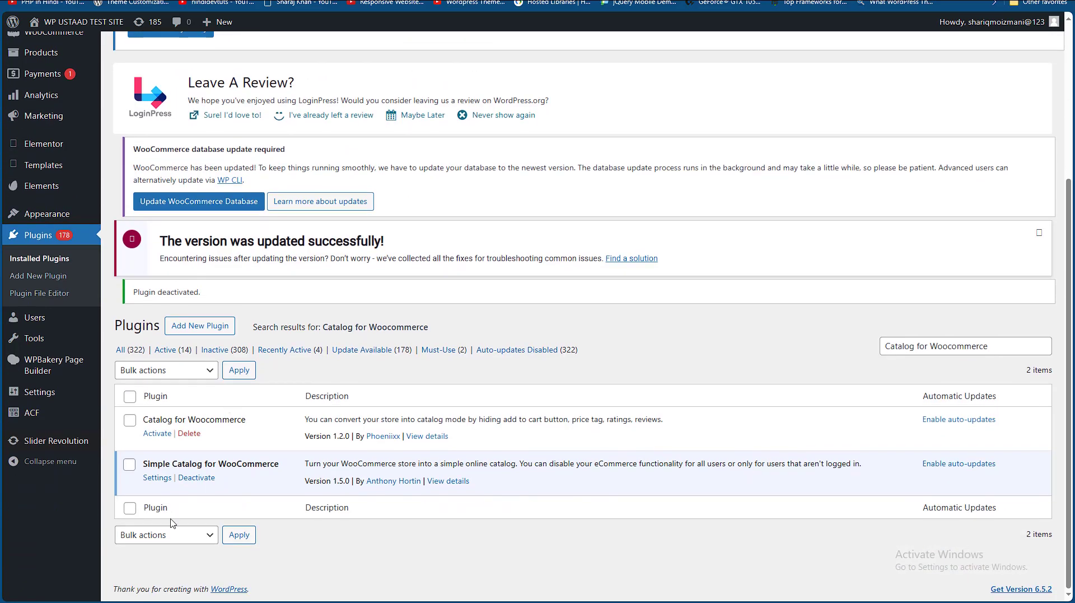
- Open the Simple Catalog for WooCommerce settings and check the store's T-Shirt One product page
left_click(157, 477)
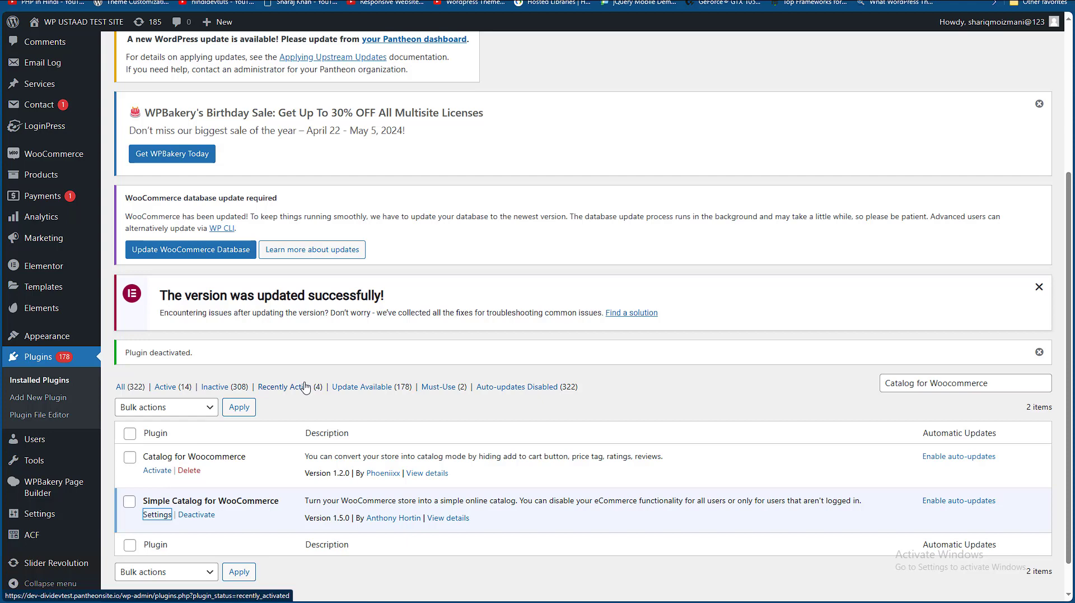
left_click(286, 1)
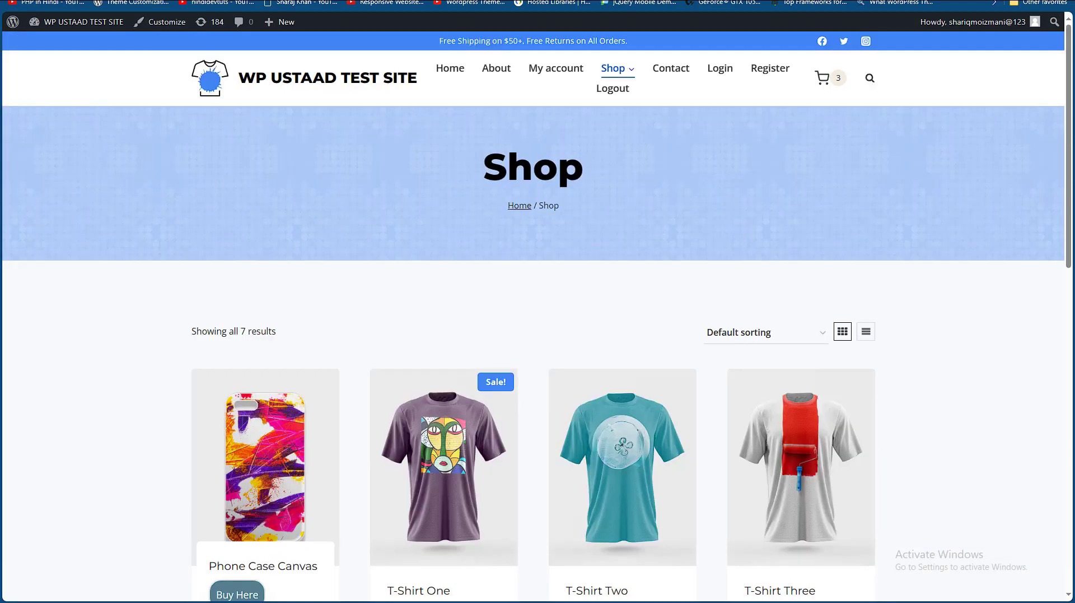
left_click(392, 1)
left_click(339, 1)
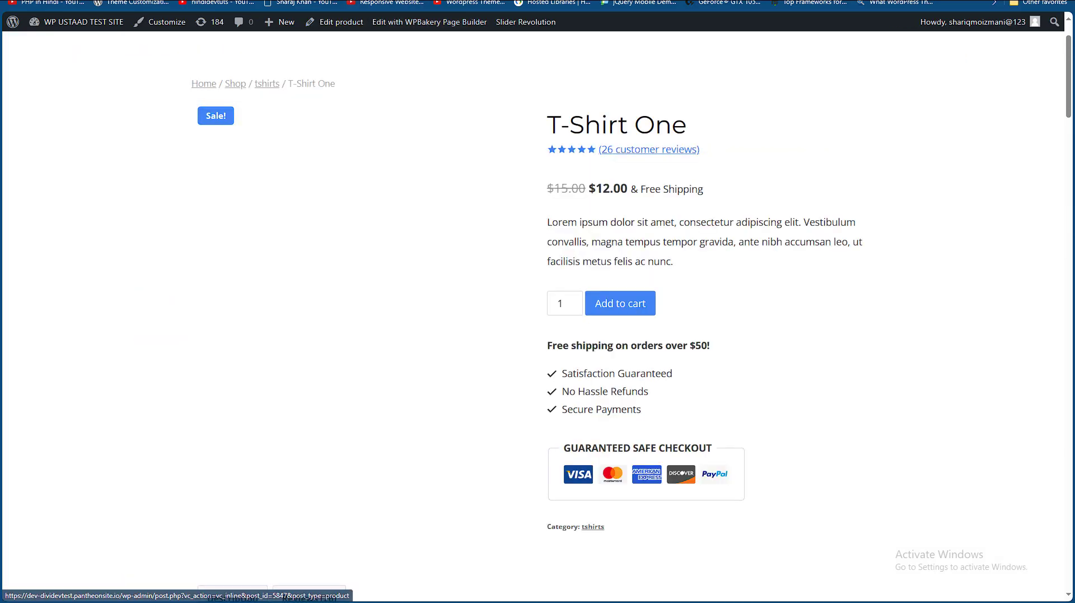
left_click(269, 0)
left_click(173, 1)
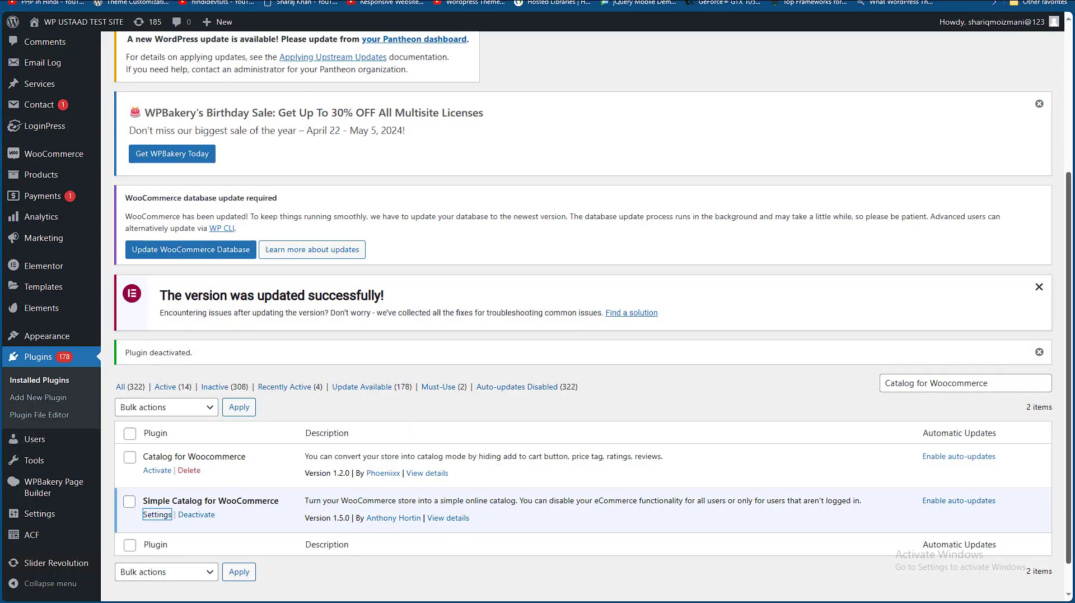
scroll(509, 463, "down", 1)
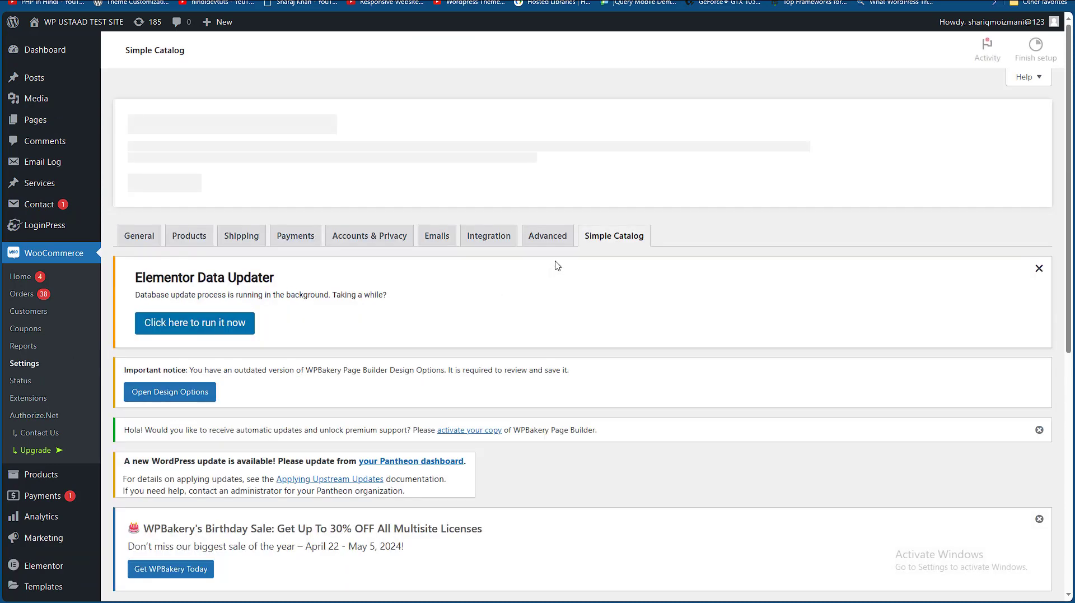
- Examine the visibility choices for the Add to Cart button, prices and product ratings in the Simple Catalog options
scroll(967, 353, "down", 6)
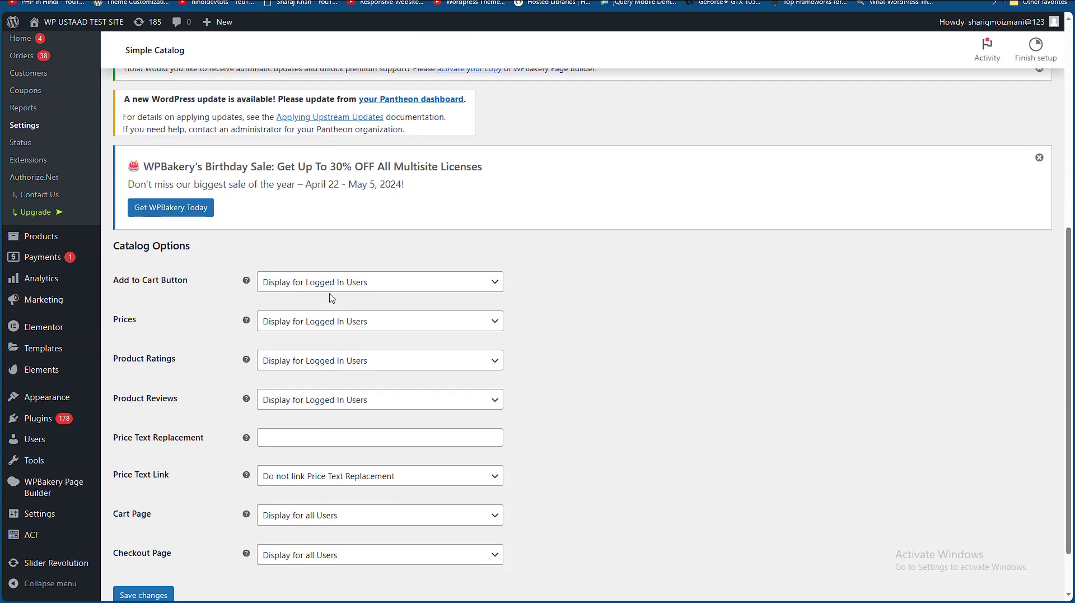
left_click(327, 286)
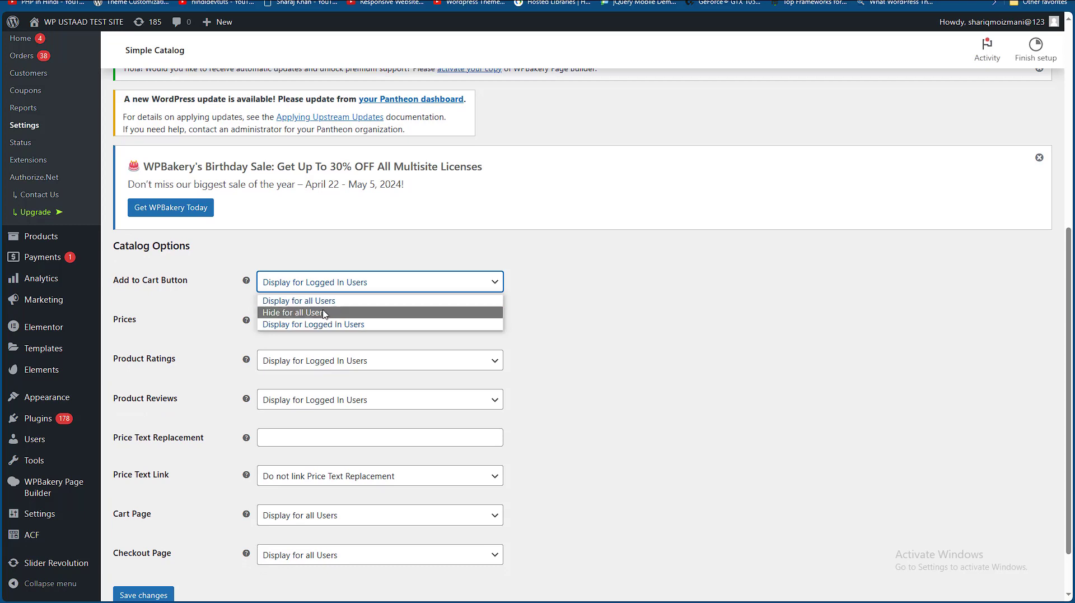
left_click(517, 305)
left_click(343, 286)
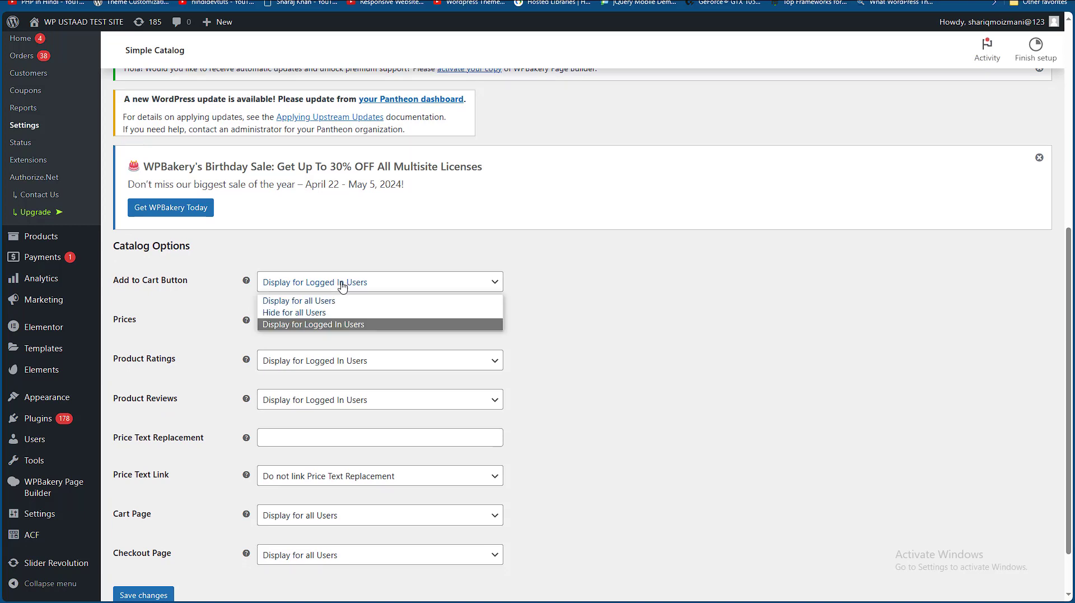
left_click(306, 325)
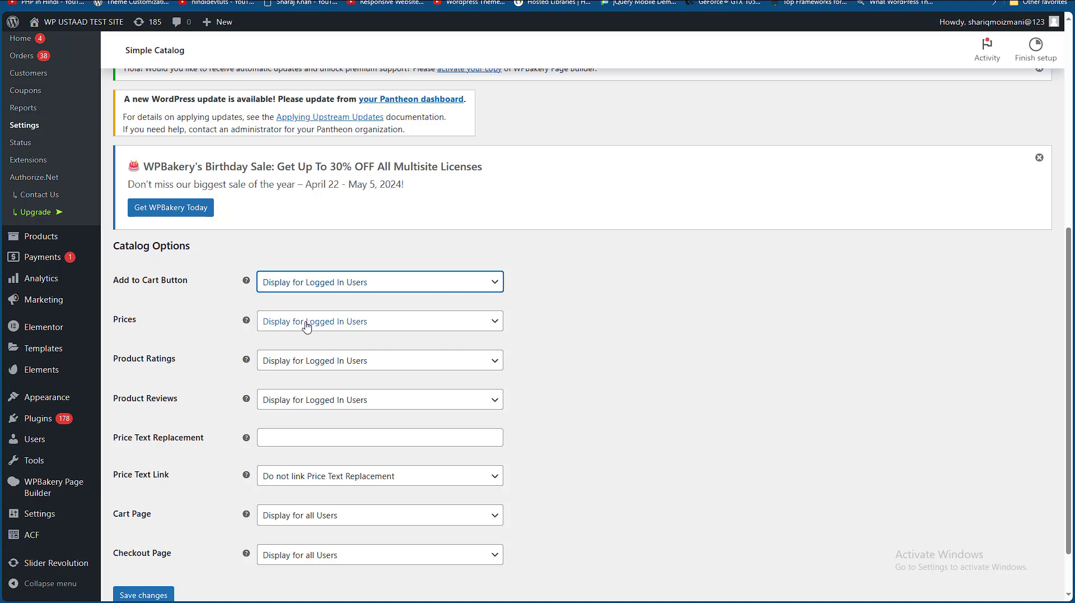
scroll(700, 317, "down", 2)
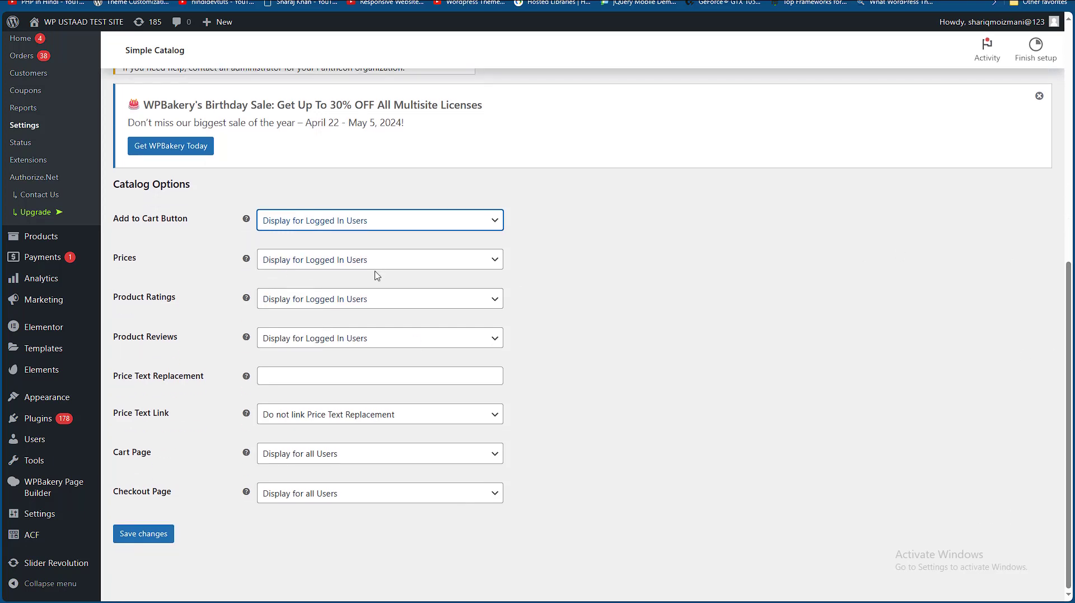
left_click(298, 260)
left_click(298, 260)
left_click(304, 298)
left_click(303, 299)
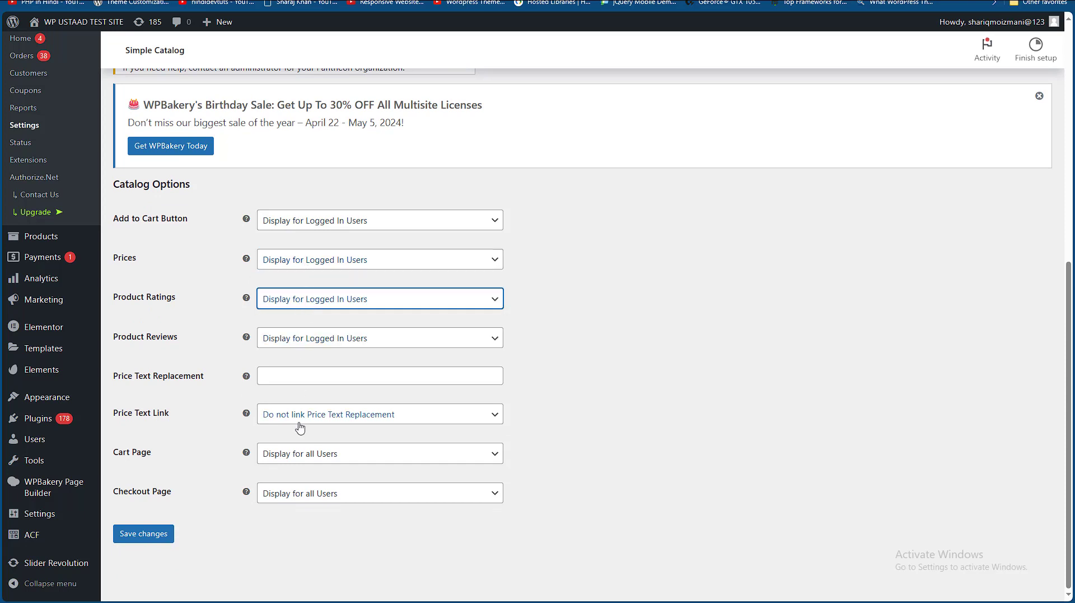
- Set the price replacement text to "yE NEW PRICE HAI" and link it to the Contact page
left_click(279, 380)
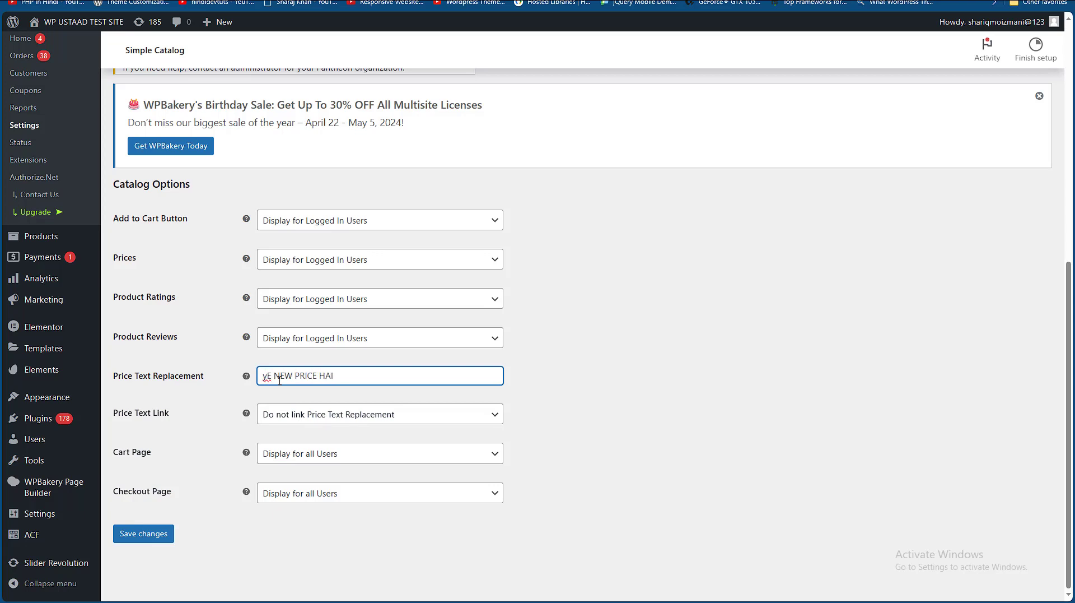
left_click(290, 415)
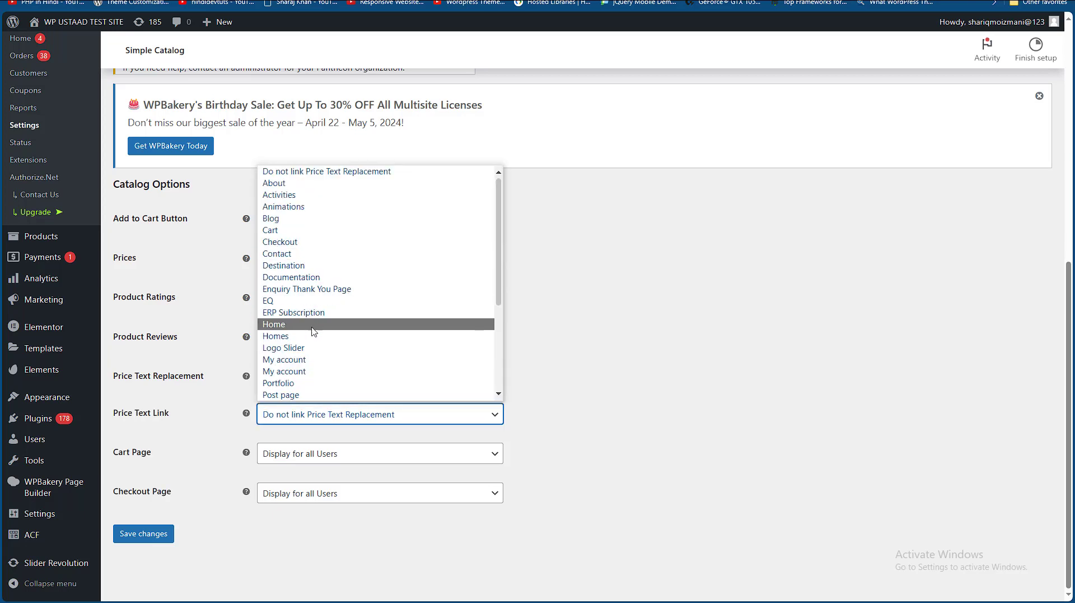
scroll(315, 330, "down", 3)
scroll(318, 252, "up", 3)
left_click(316, 255)
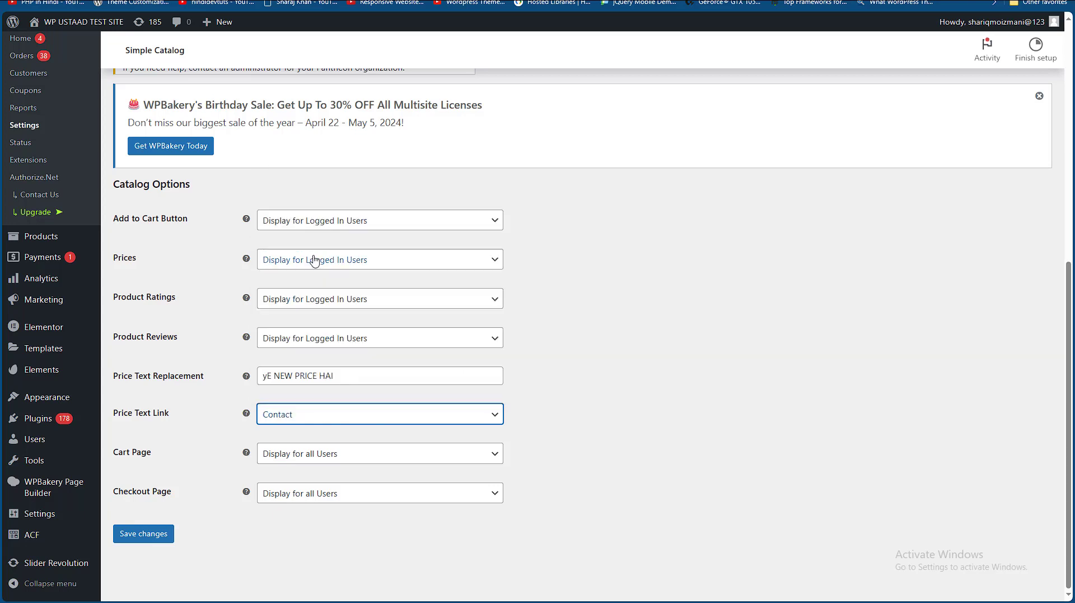
- Set the cart and checkout pages to Display for Logged In Users and save the catalog settings
left_click(338, 454)
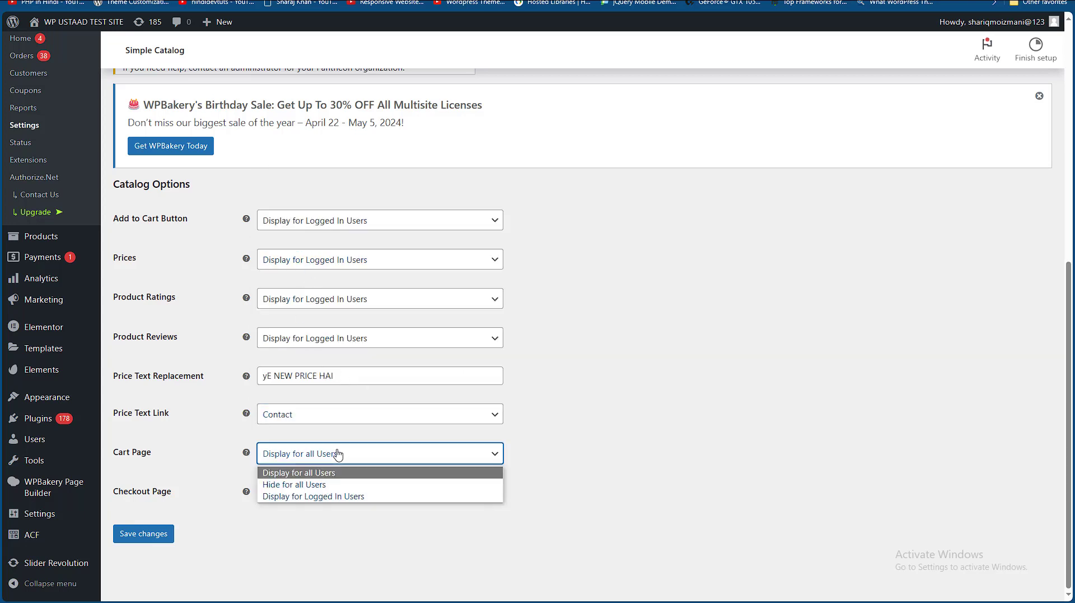
left_click(330, 496)
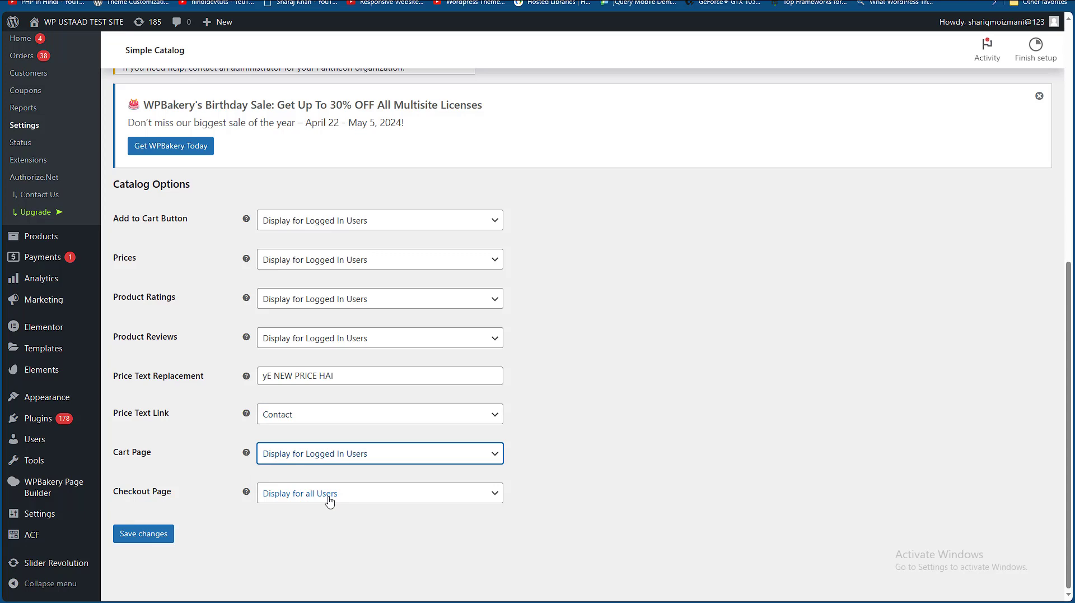
left_click(290, 496)
left_click(301, 536)
left_click(159, 536)
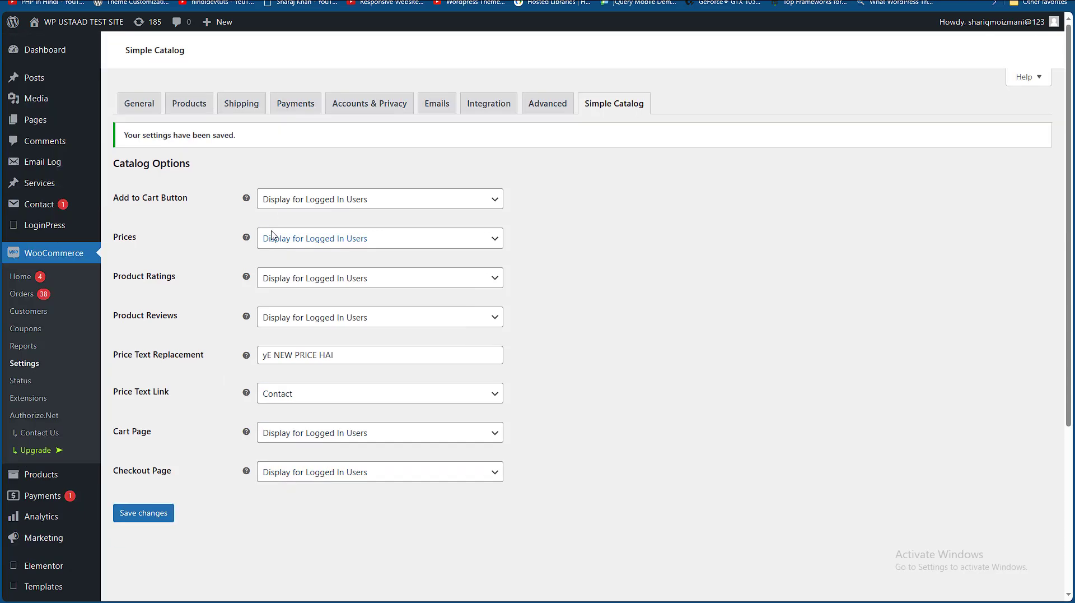
- Reload the T-Shirt One product page and copy its web address
key("ctrl+Tab")
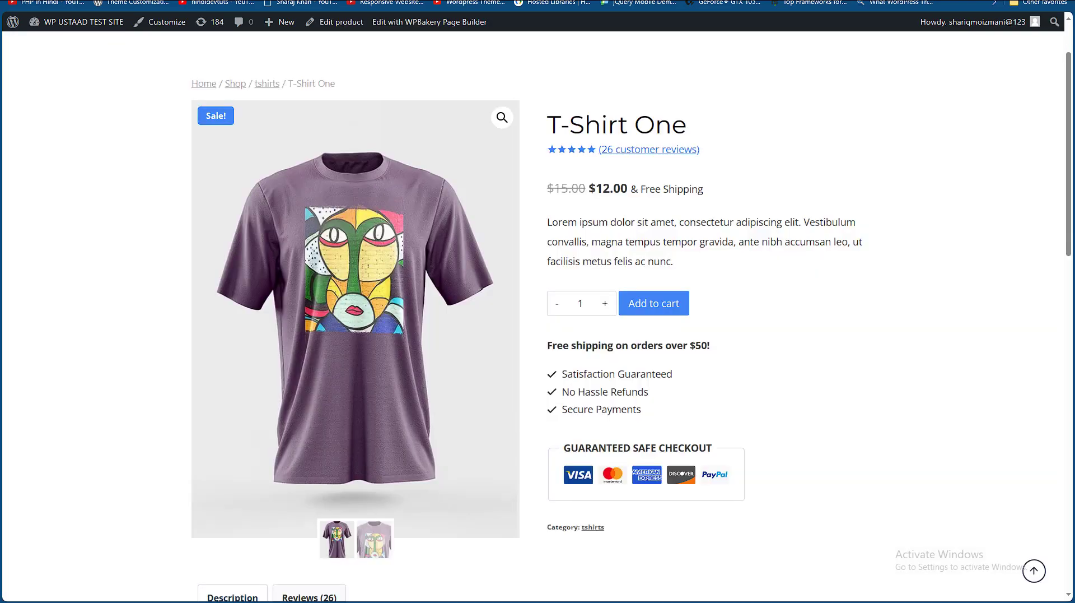
key("F5")
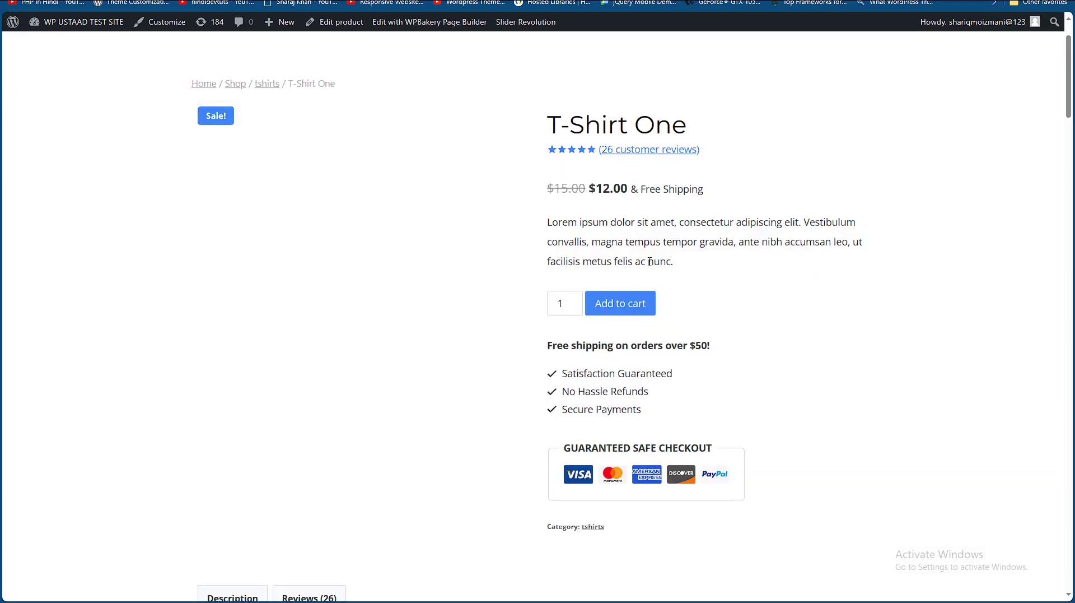
left_click(425, 1)
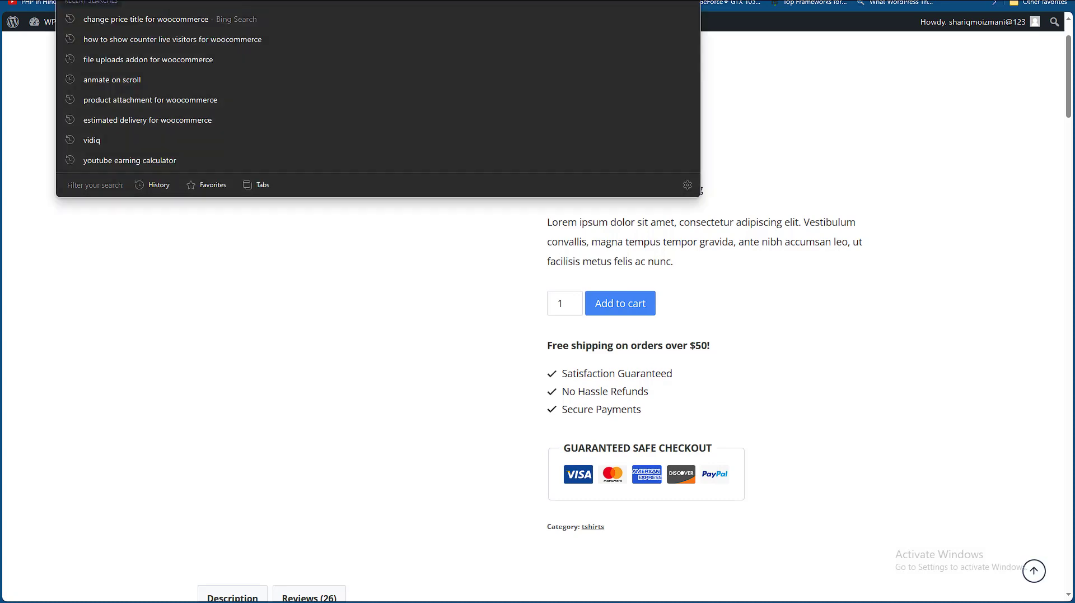
left_click(88, 265)
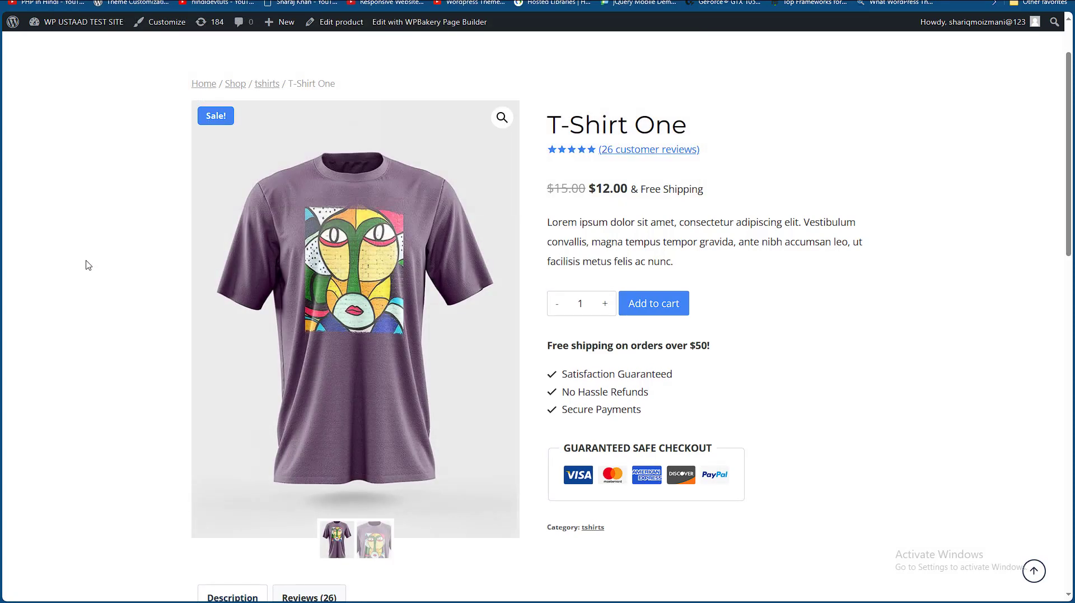
- Open the copied T-Shirt One address in a private browsing window and check the price text shown to logged-out visitors
key("ctrl+shift+n")
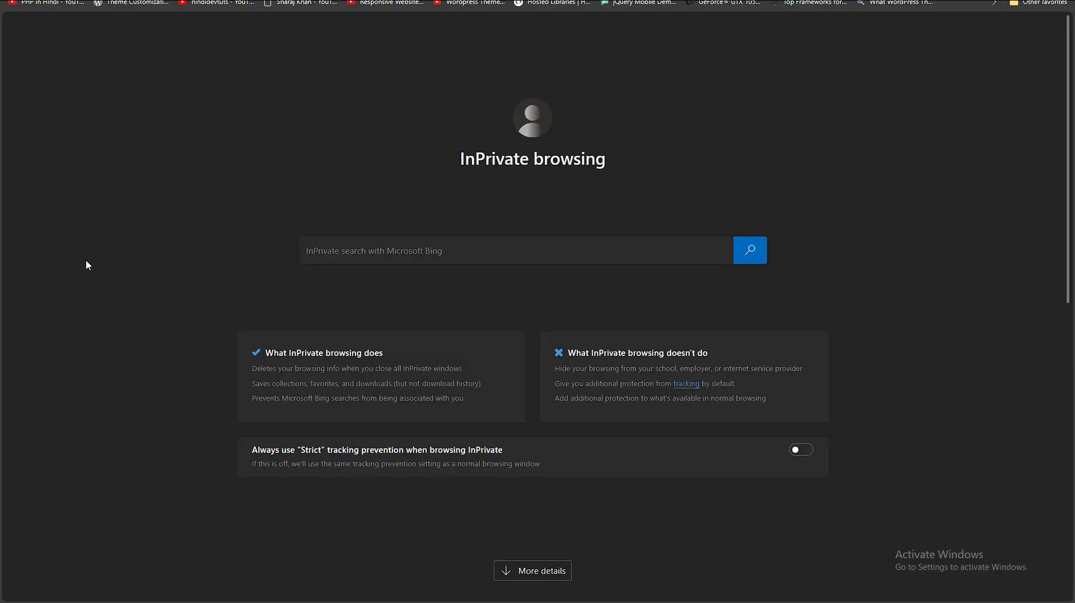
key("ctrl+v")
key("Return")
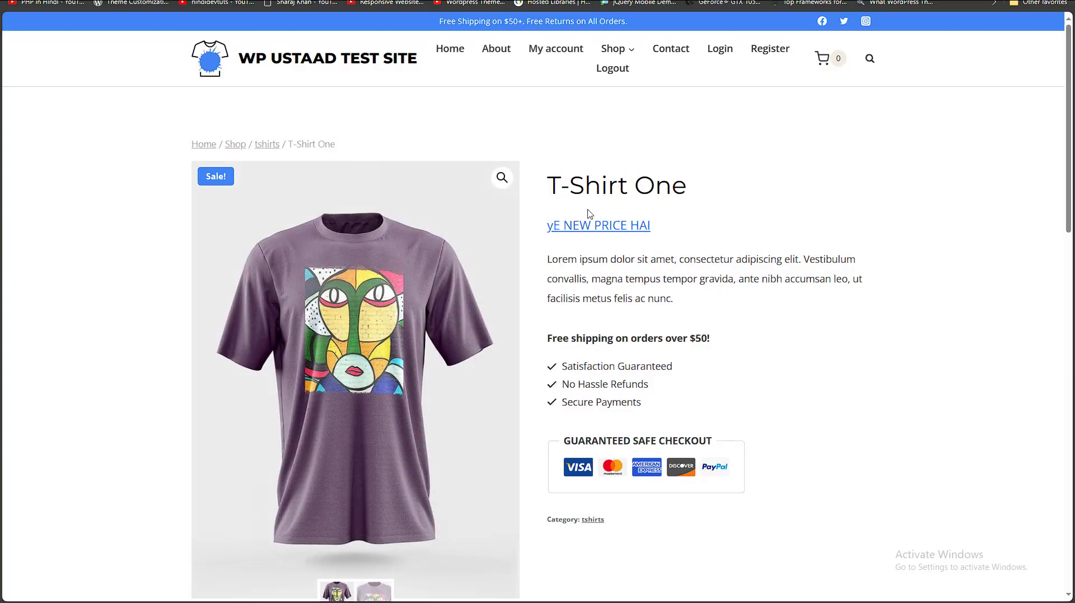
left_click_drag(545, 227, 672, 228)
left_click(673, 241)
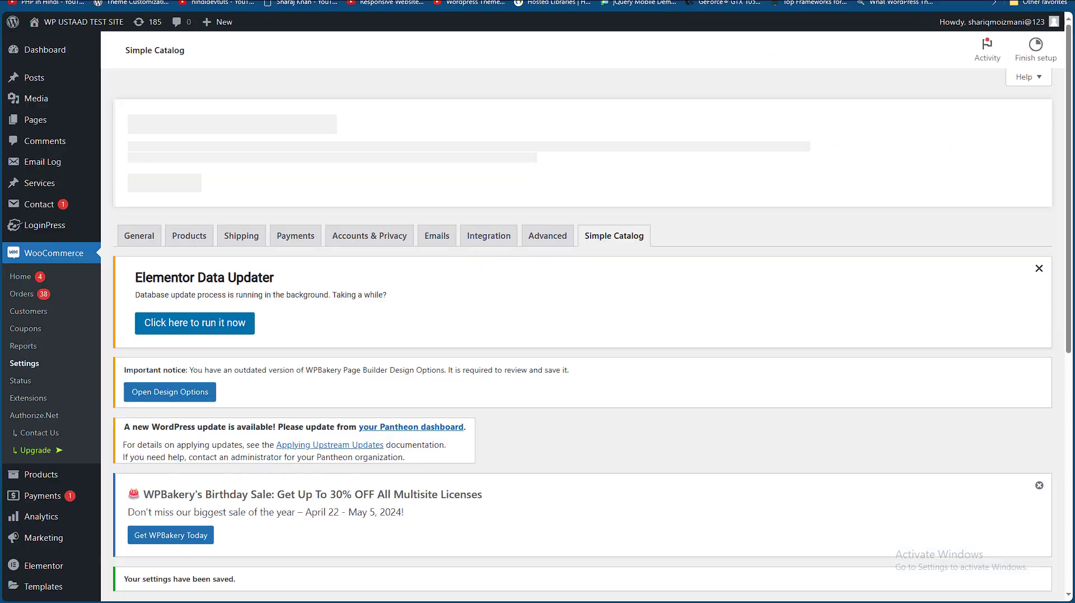
- Return to the Simple Catalog settings and set the price text link to Do not link Price Text Replacement
scroll(915, 238, "down", 6)
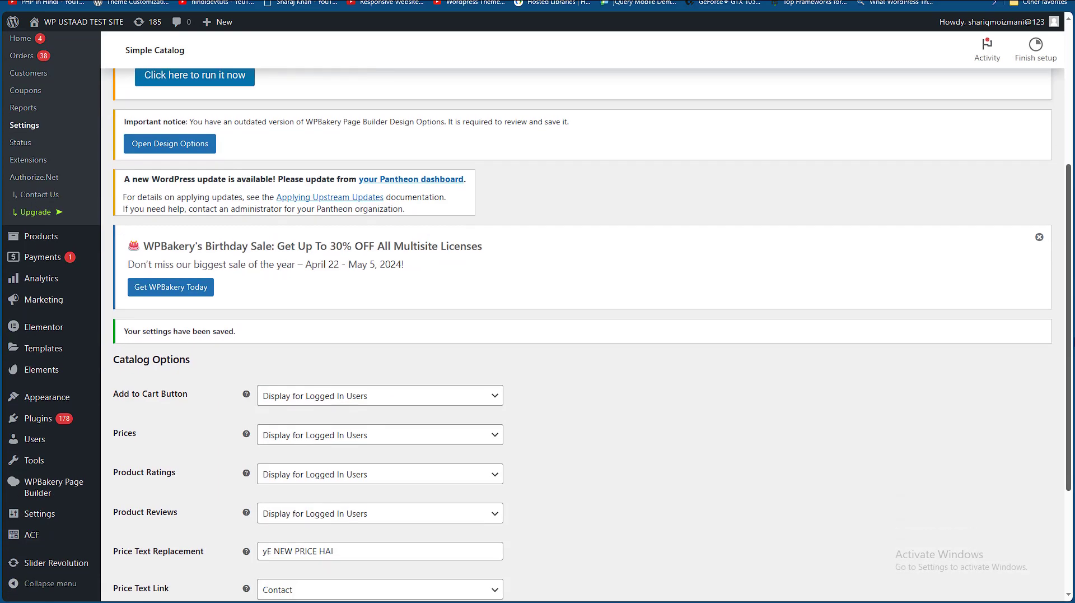
left_click_drag(348, 465, 246, 474)
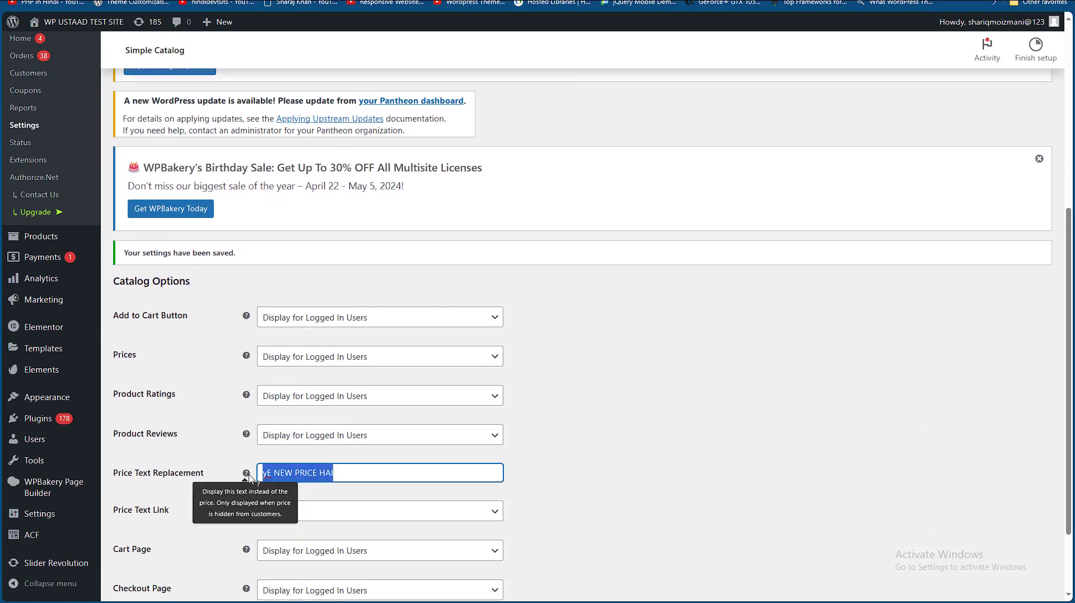
scroll(361, 438, "down", 2)
left_click(307, 413)
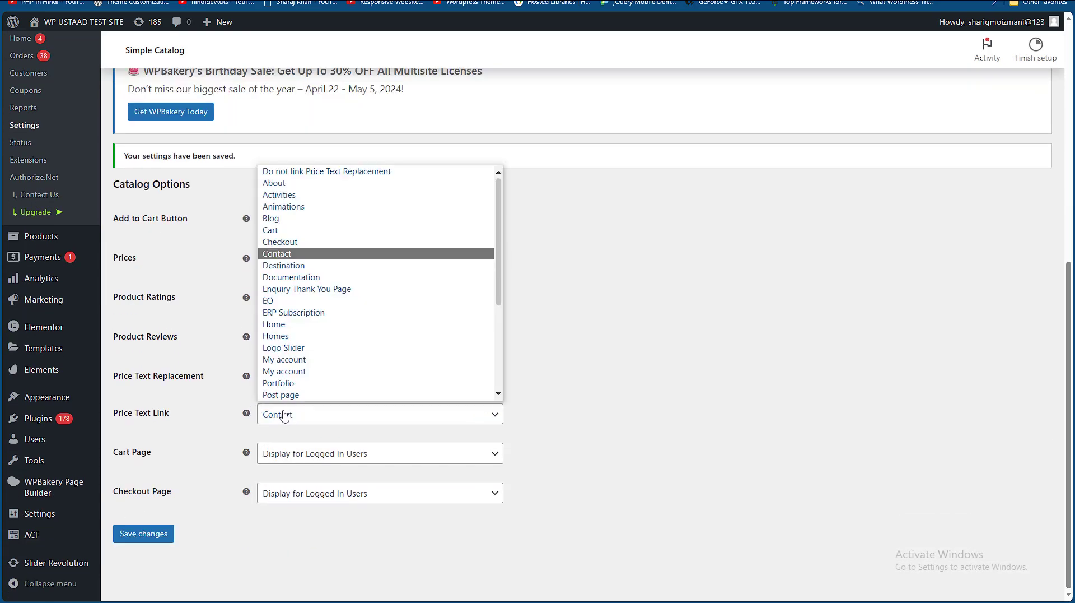
left_click(229, 401)
left_click(281, 414)
scroll(338, 280, "down", 5)
scroll(338, 224, "up", 5)
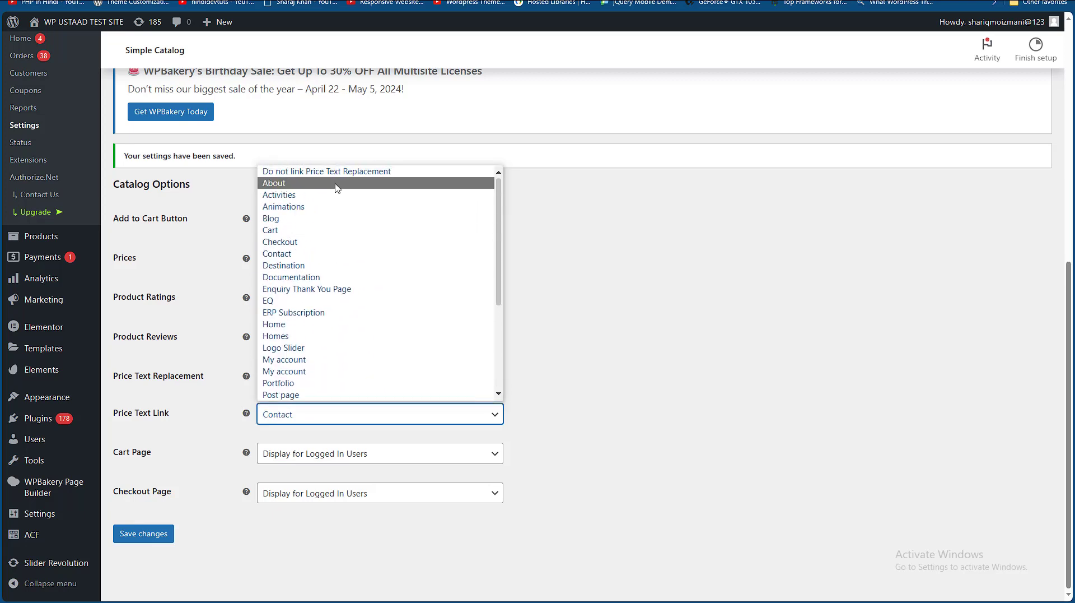
left_click(414, 172)
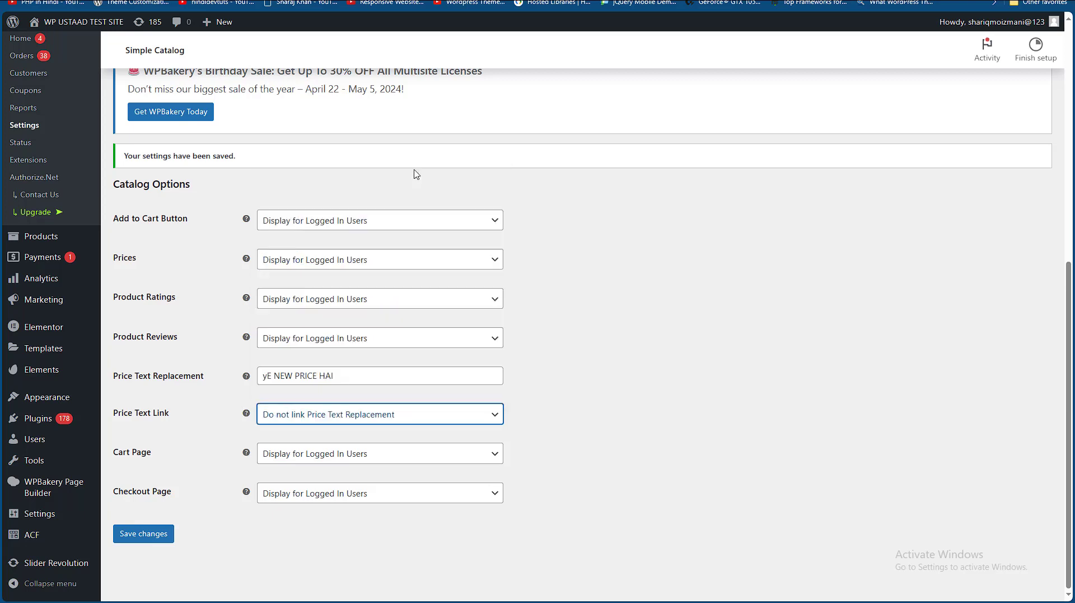
- Look through the pages offered as link targets for the price replacement text, leaving the current choice in place
left_click(307, 415)
scroll(313, 297, "down", 5)
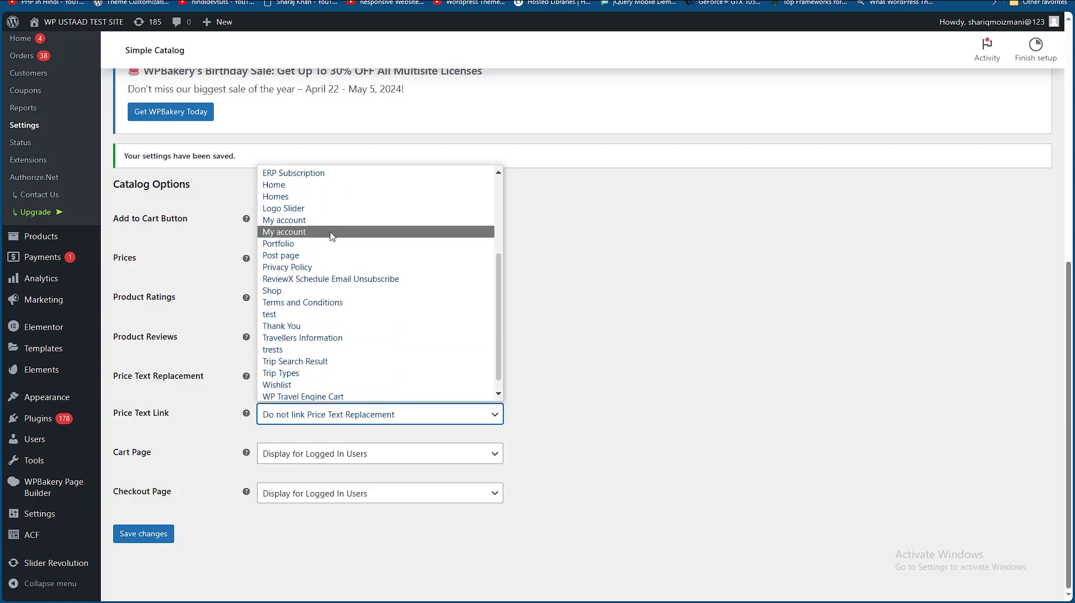
left_click(560, 326)
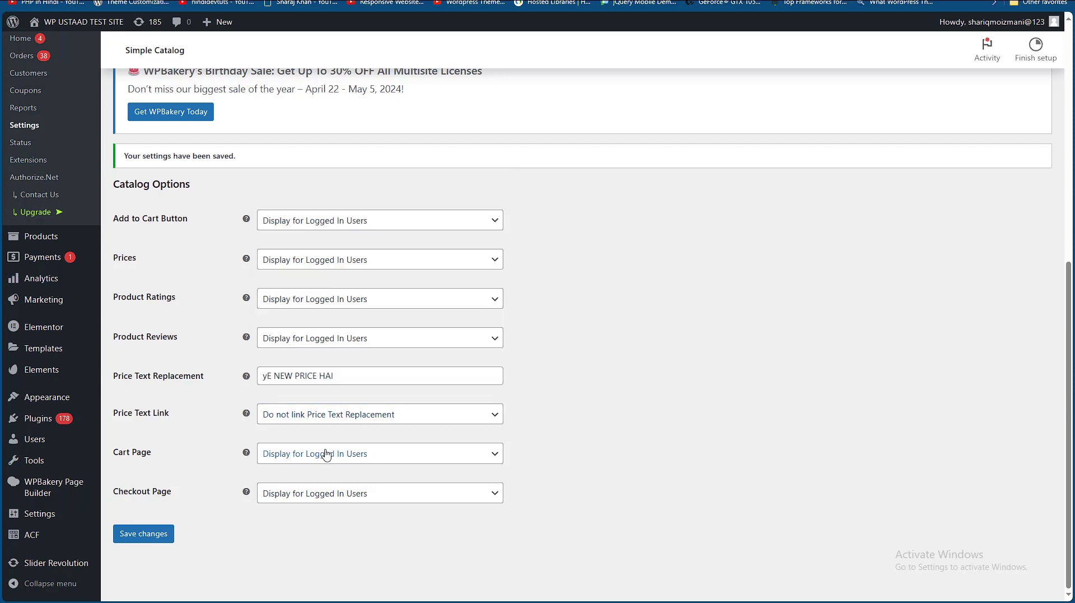
- Check the T-Shirt One page in the private window for its price text, and return to the Simple Catalog settings
key("alt+Tab")
mouse_move(231, 601)
left_click(297, 571)
mouse_move(1068, 146)
left_mouse_down()
mouse_move(1069, 177)
mouse_move(1069, 160)
left_mouse_up()
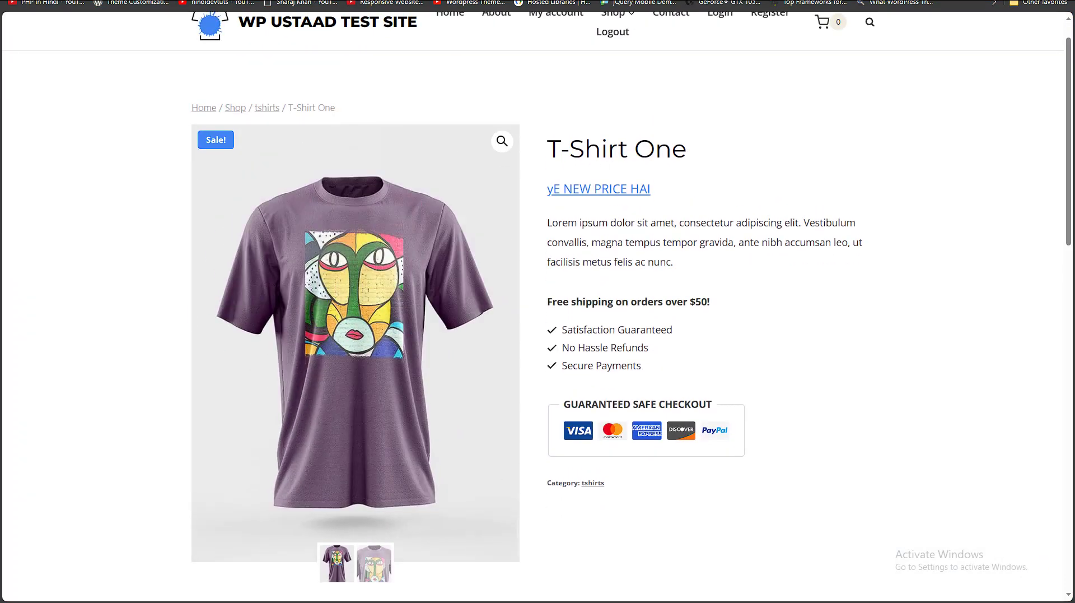
mouse_move(230, 601)
left_click(174, 566)
left_click(255, 1)
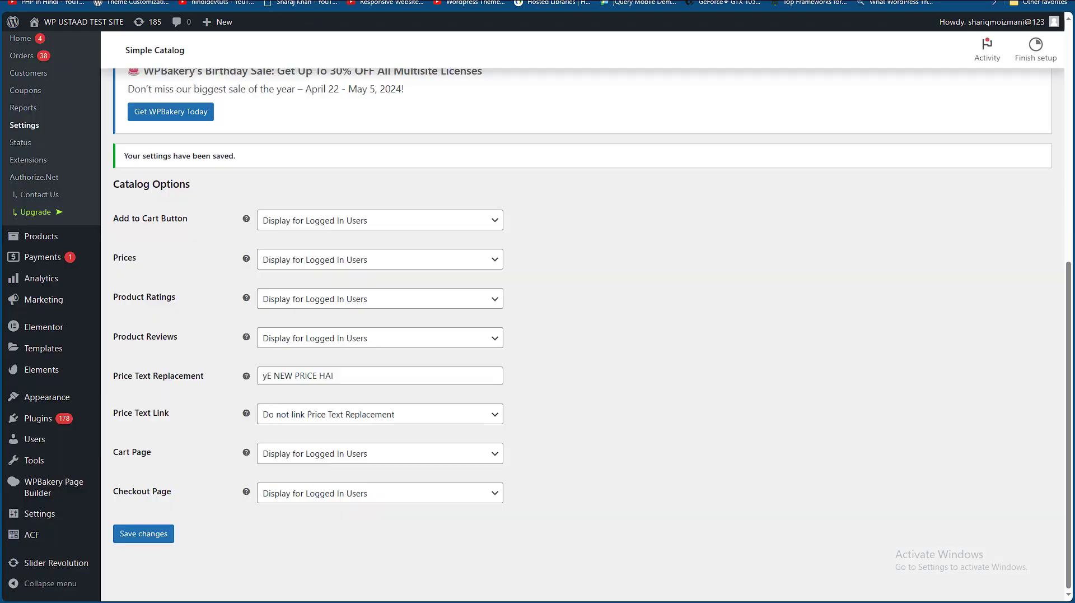
- Set the Add to Cart button to Display for all Users, clear the price replacement text, and save the catalog settings
left_click(281, 221)
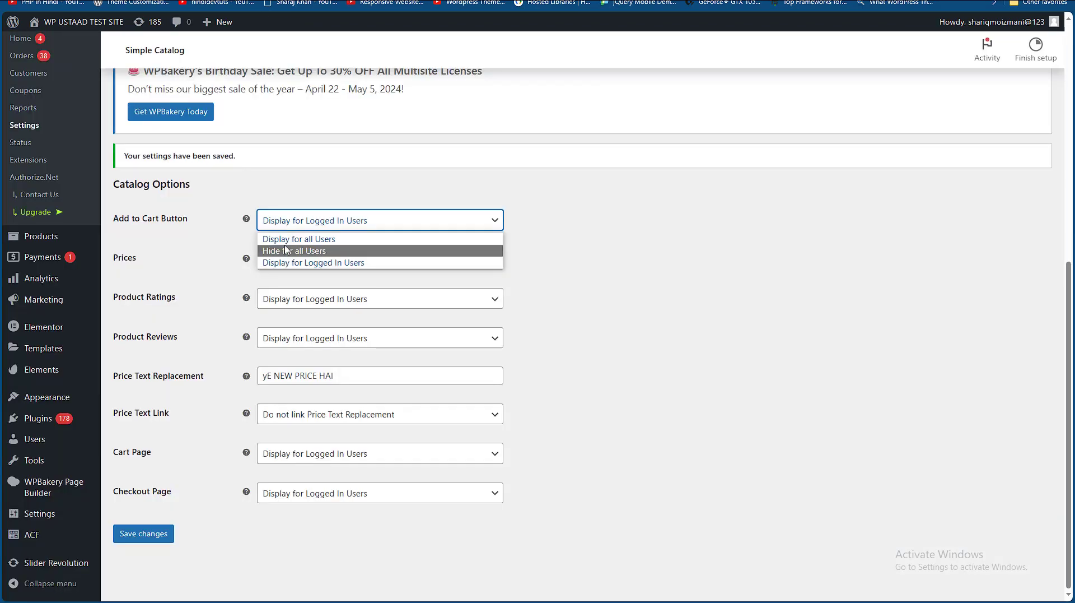
left_click(286, 239)
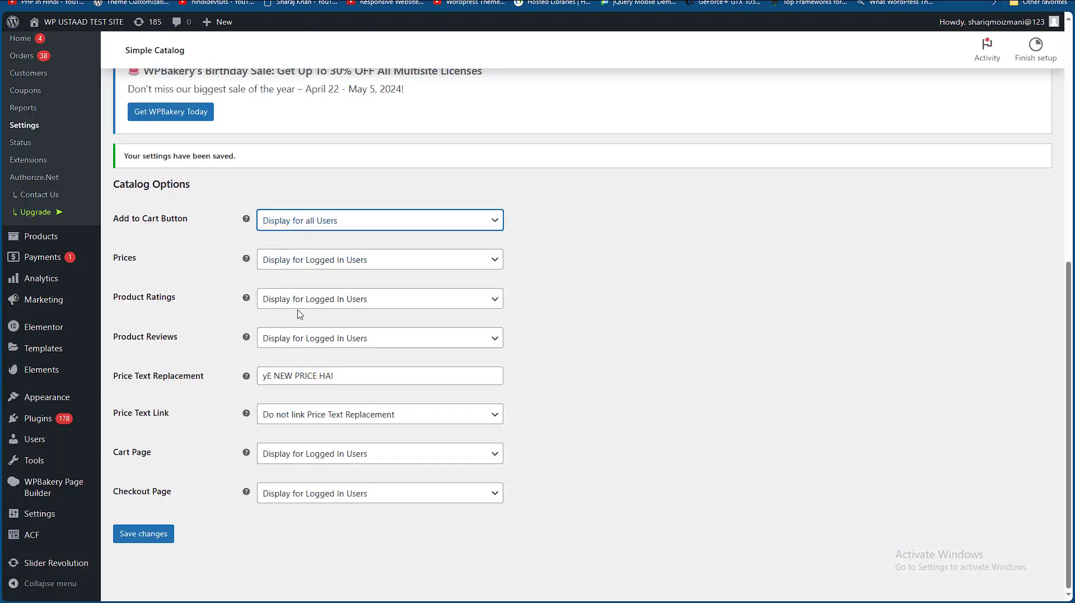
left_click(293, 338)
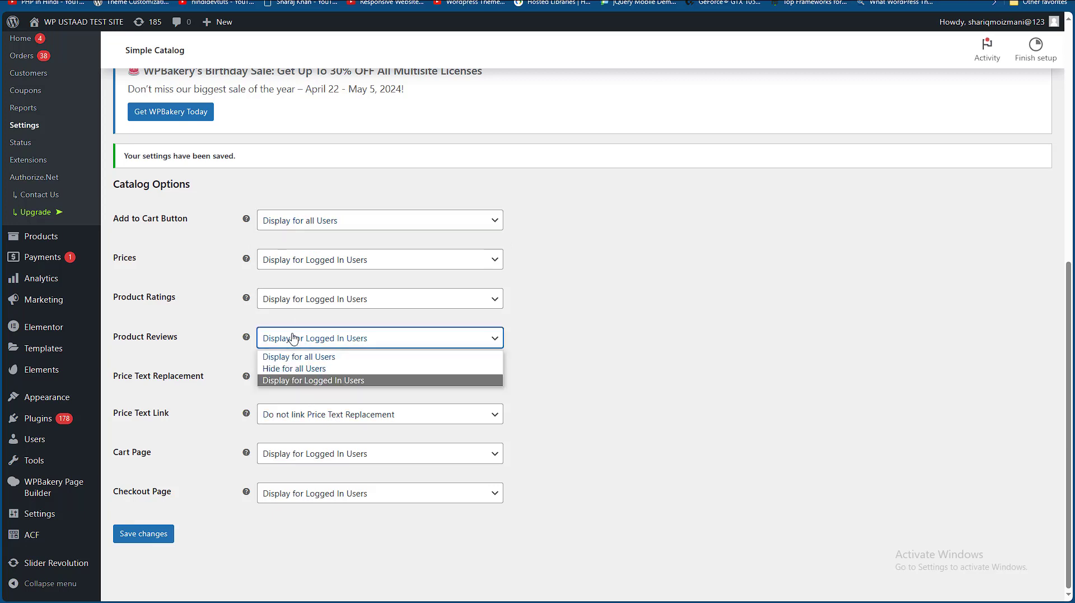
left_click(293, 337)
triple_click(289, 373)
key("BackSpace")
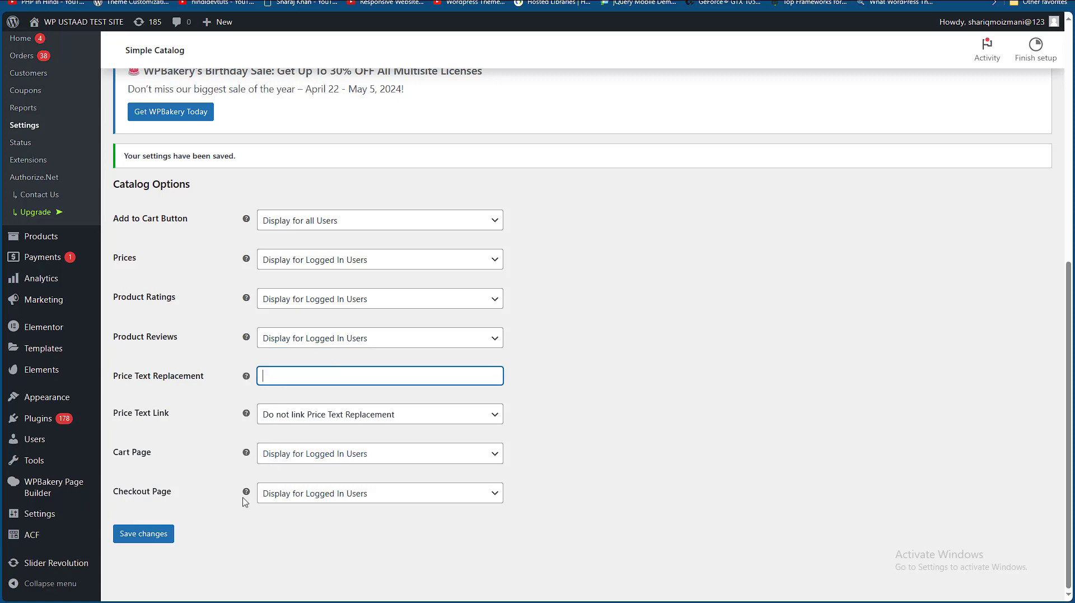
left_click(144, 534)
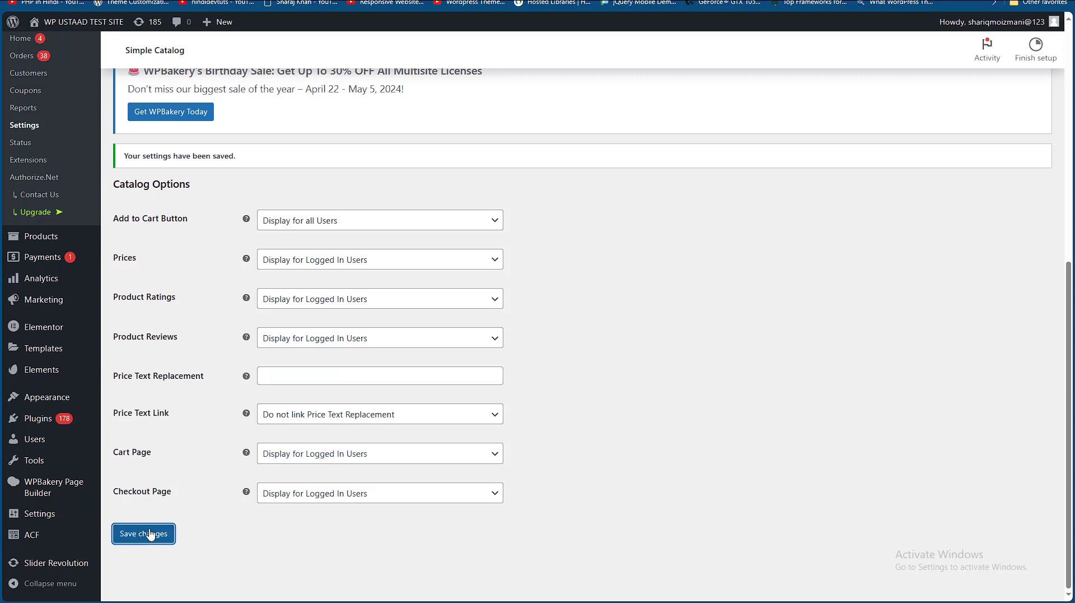
- Reload the T-Shirt One page in the private window and check its price area and Add to Cart button
key("ctrl+Tab")
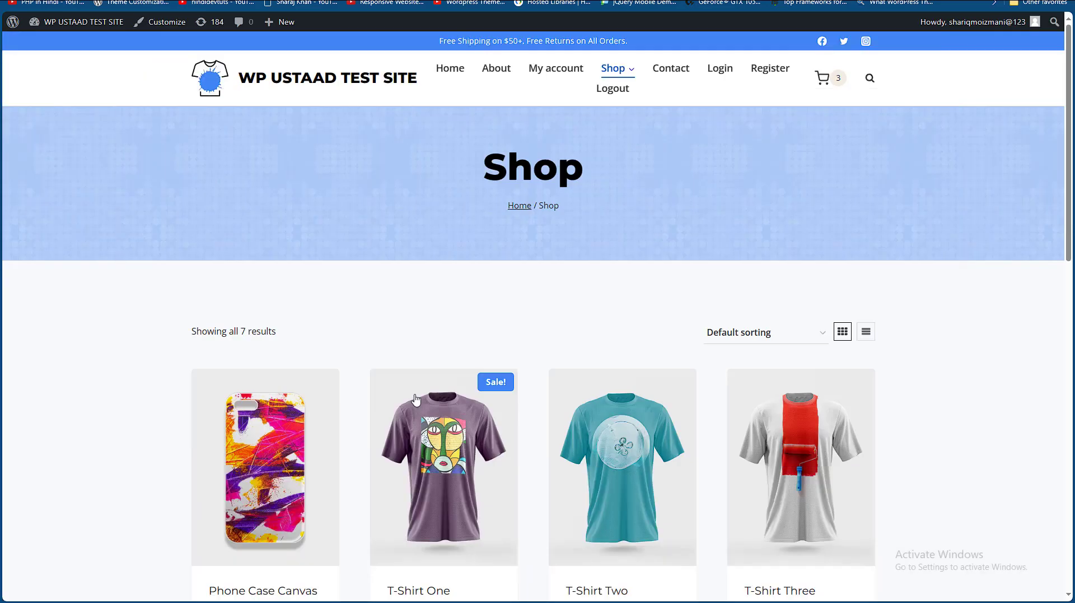
left_click(415, 398)
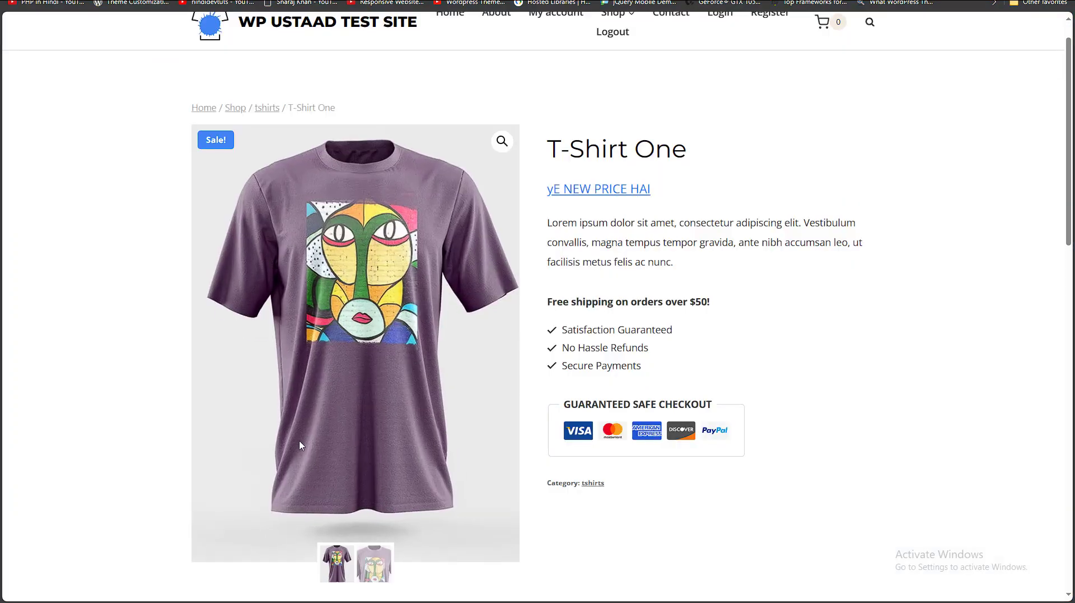
key("F5")
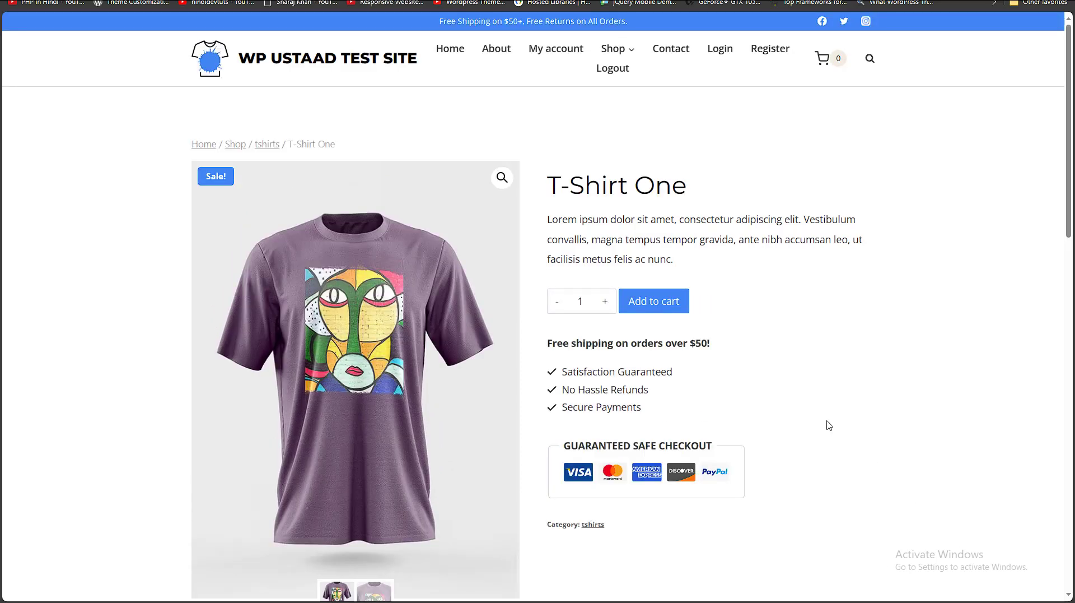
scroll(1071, 214, "down", 1)
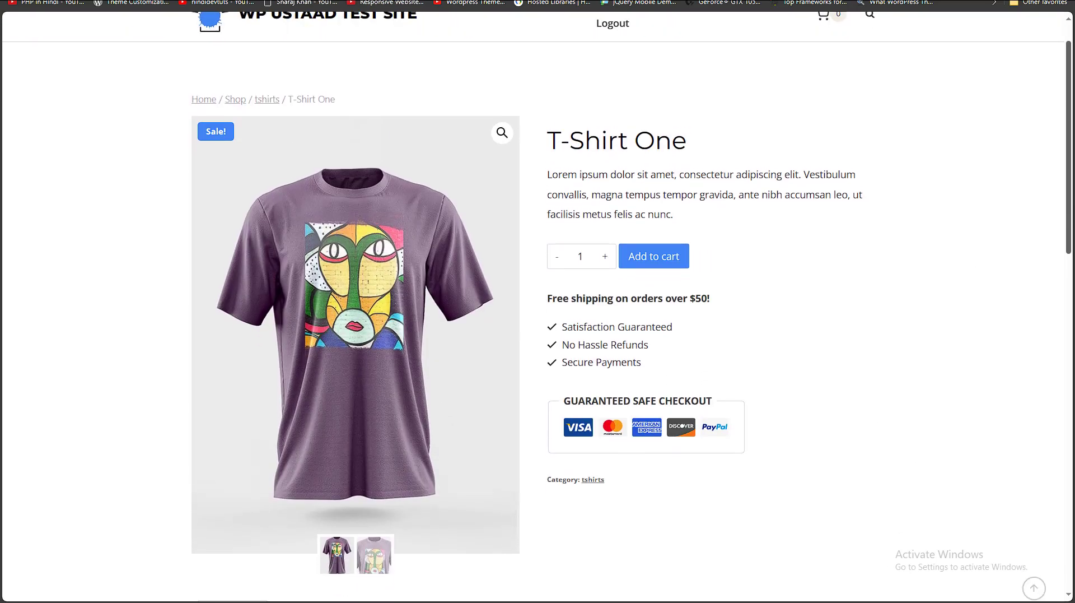
- Return to the Simple Catalog settings, set Prices to Display for all Users, and save the changes
mouse_move(230, 602)
left_click(185, 572)
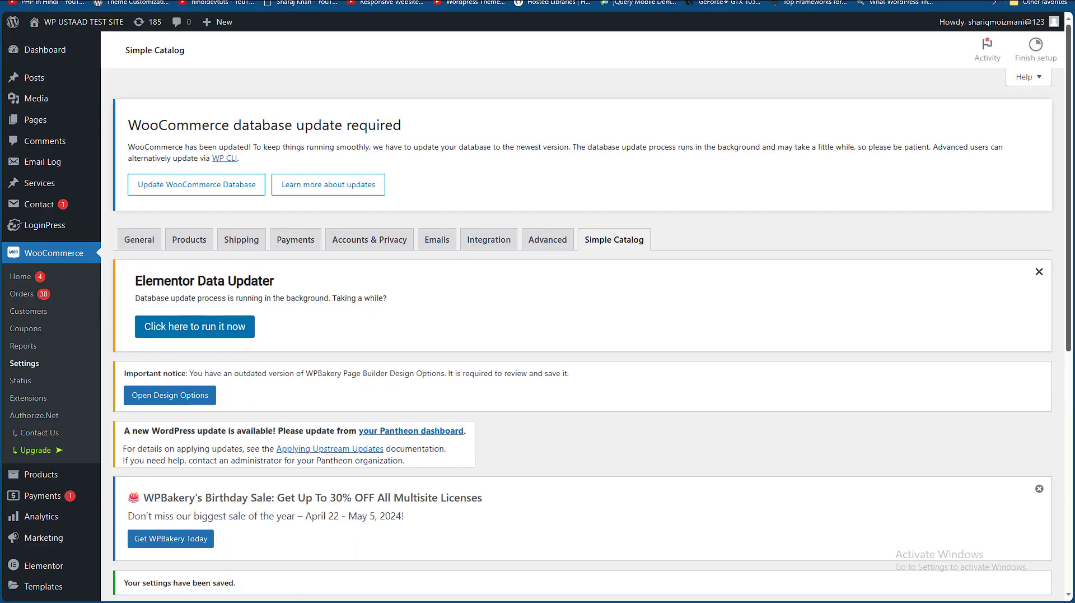
scroll(285, 336, "down", 5)
left_click(290, 417)
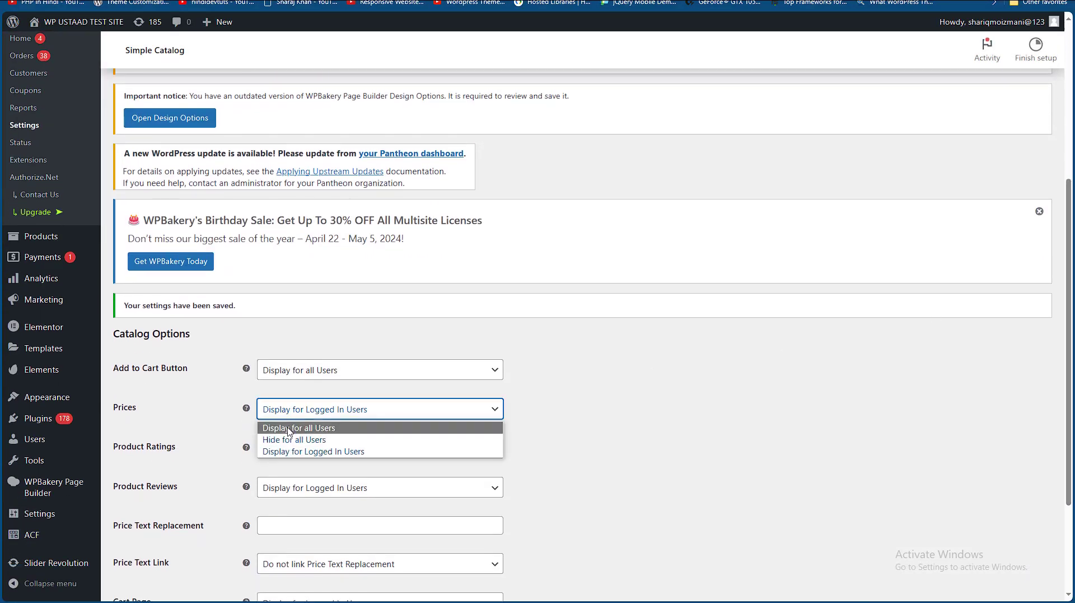
left_click(286, 430)
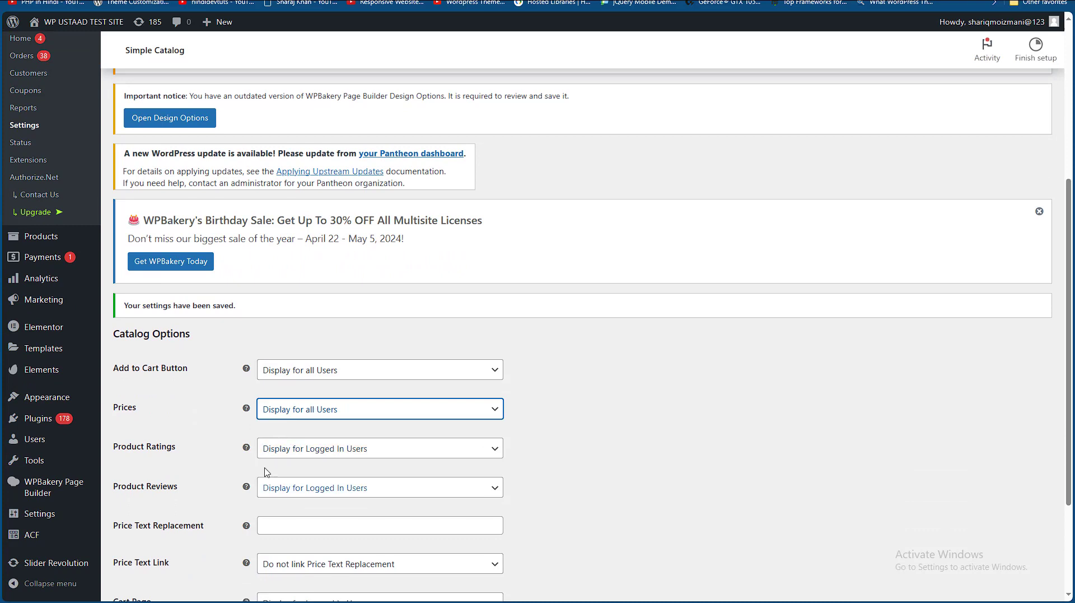
scroll(239, 460, "down", 2)
left_click(153, 535)
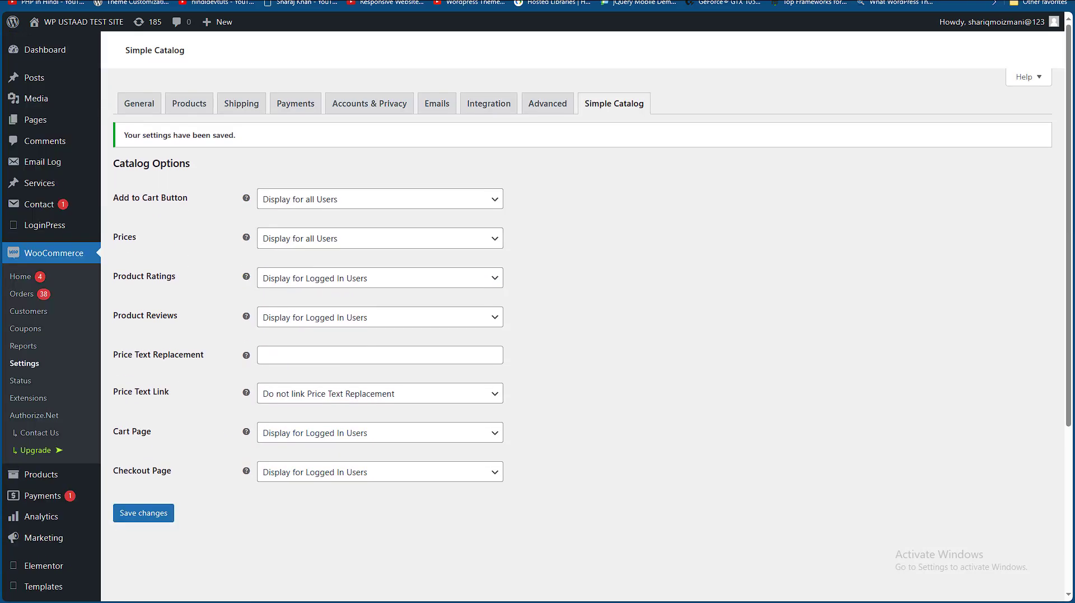
- Reload T-Shirt One in the private window and check the price and purchase controls shown to logged-out visitors
mouse_move(247, 594)
left_click(297, 578)
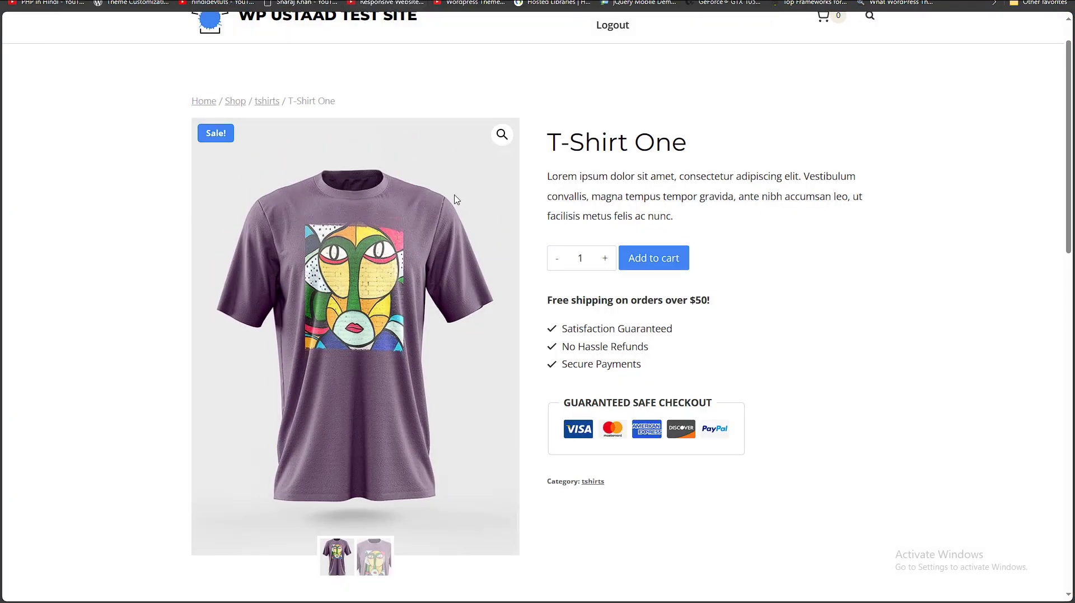
key("F5")
left_click_drag(703, 225, 560, 225)
left_click(566, 253)
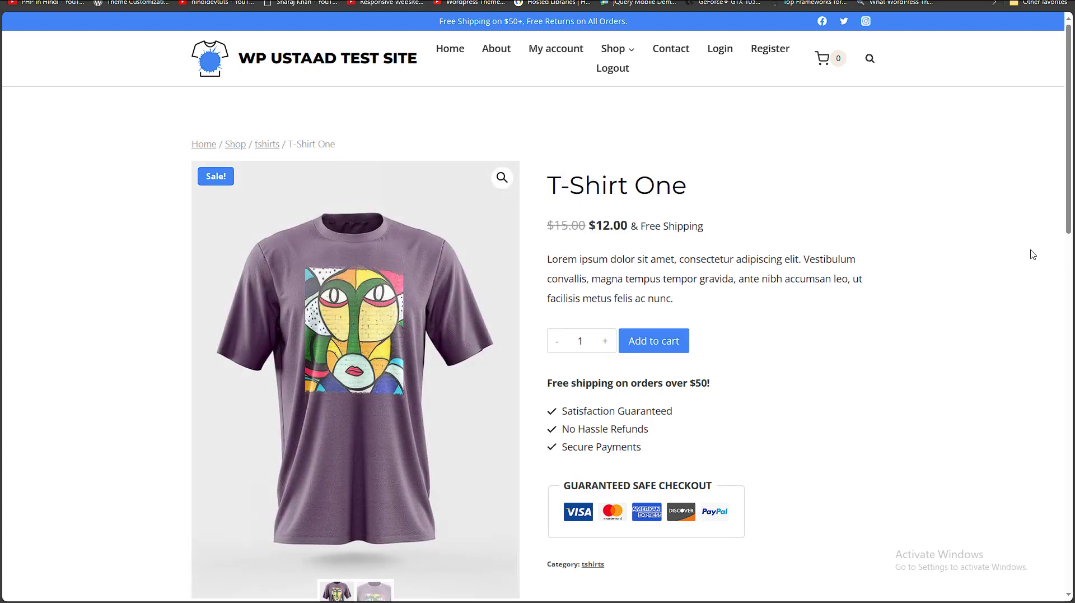
mouse_move(1069, 195)
left_mouse_down()
mouse_move(1070, 235)
mouse_move(1071, 210)
left_mouse_up()
- Review the cart and checkout page settings, add T-Shirt One to the cart in the private window, and try to view the cart
key("alt+Tab")
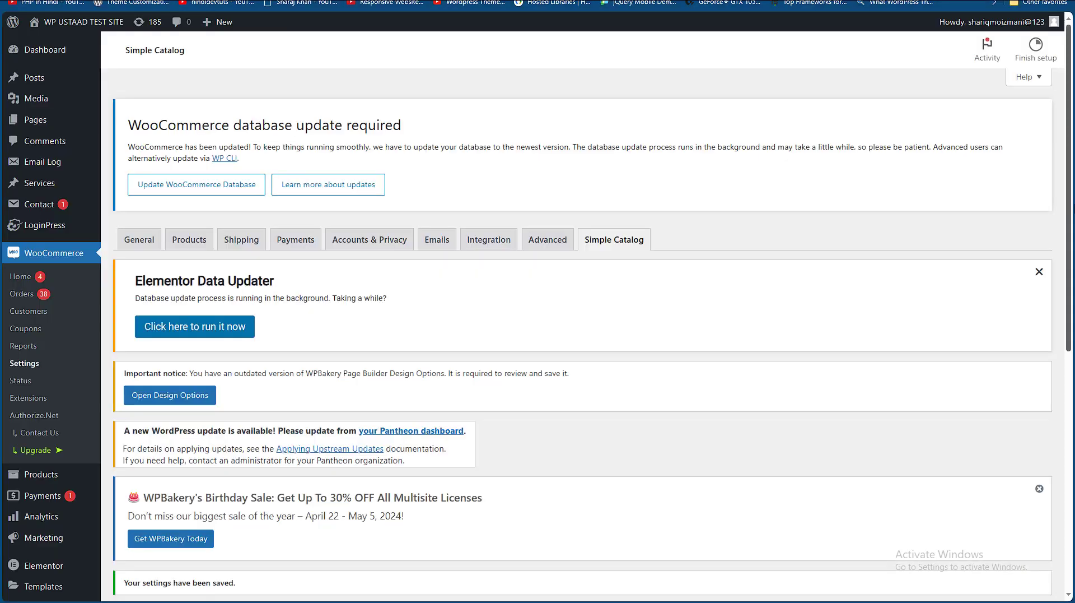
scroll(1027, 258, "down", 7)
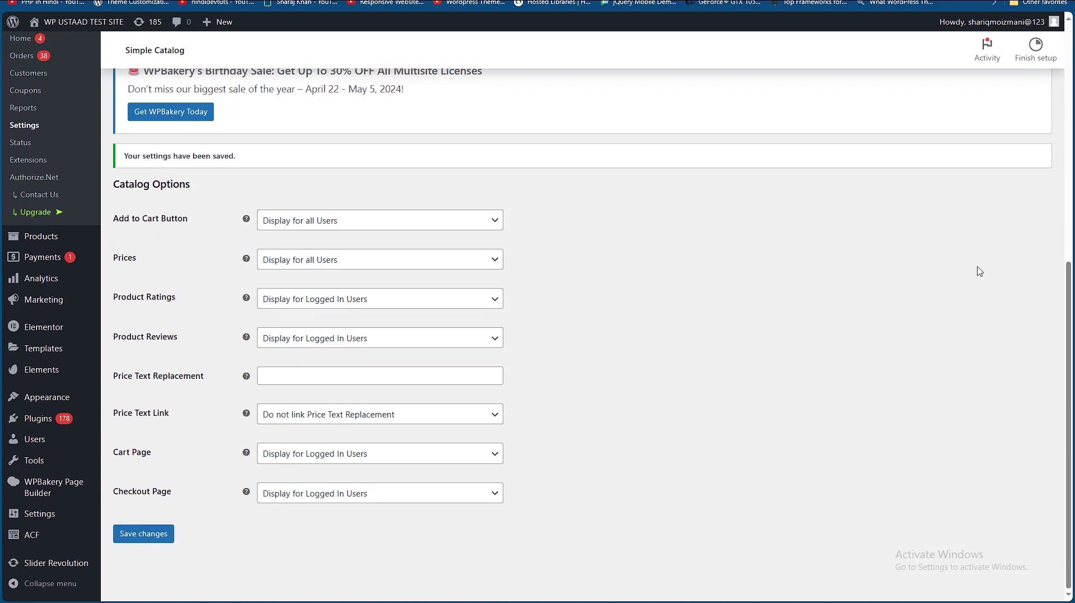
key("ctrl+shift+Tab")
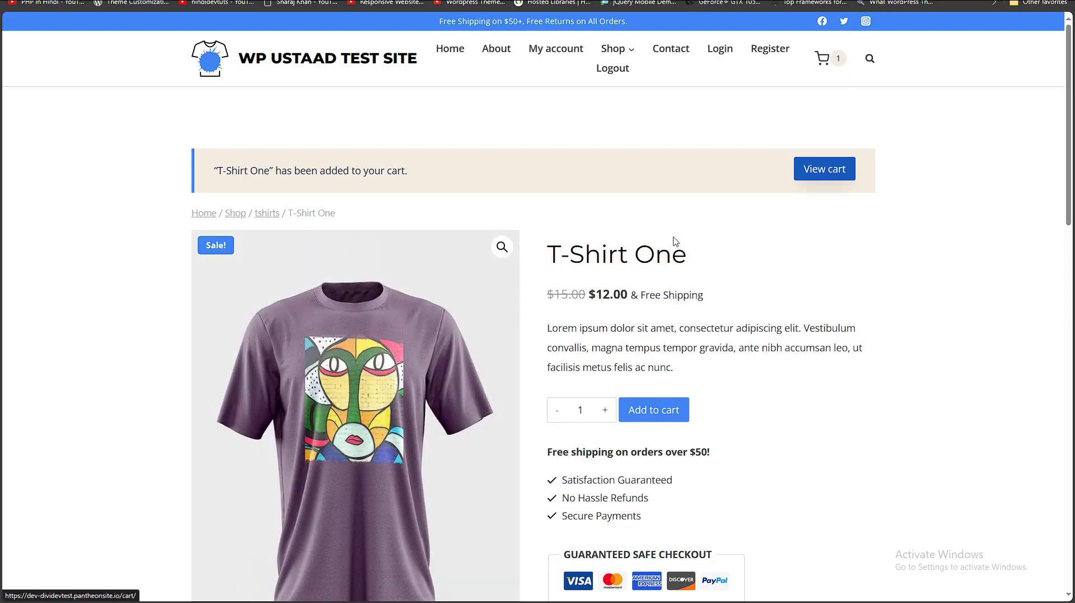
key("alt+Home")
scroll(676, 241, "down", 15)
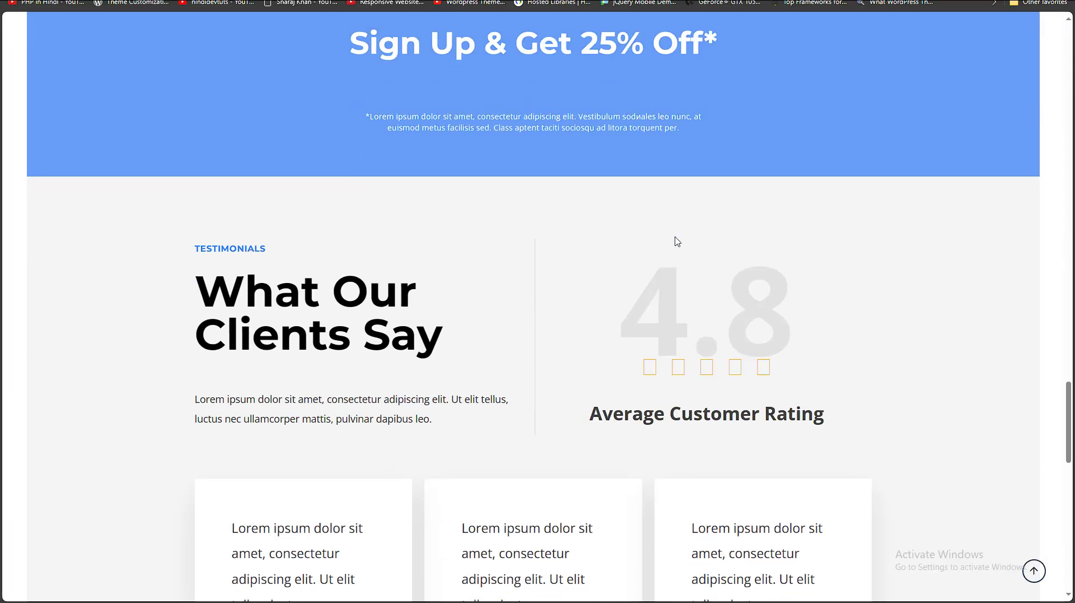
- Compare the cart and checkout page settings with the store's cart preview in the private window
key("alt+Tab")
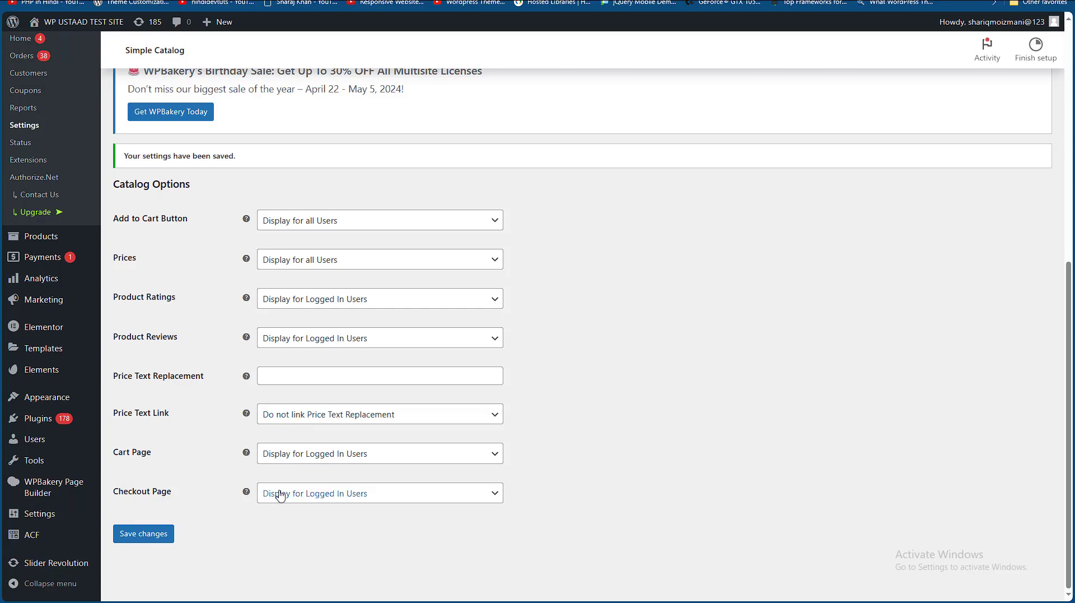
key("ctrl+Tab")
scroll(321, 379, "up", 15)
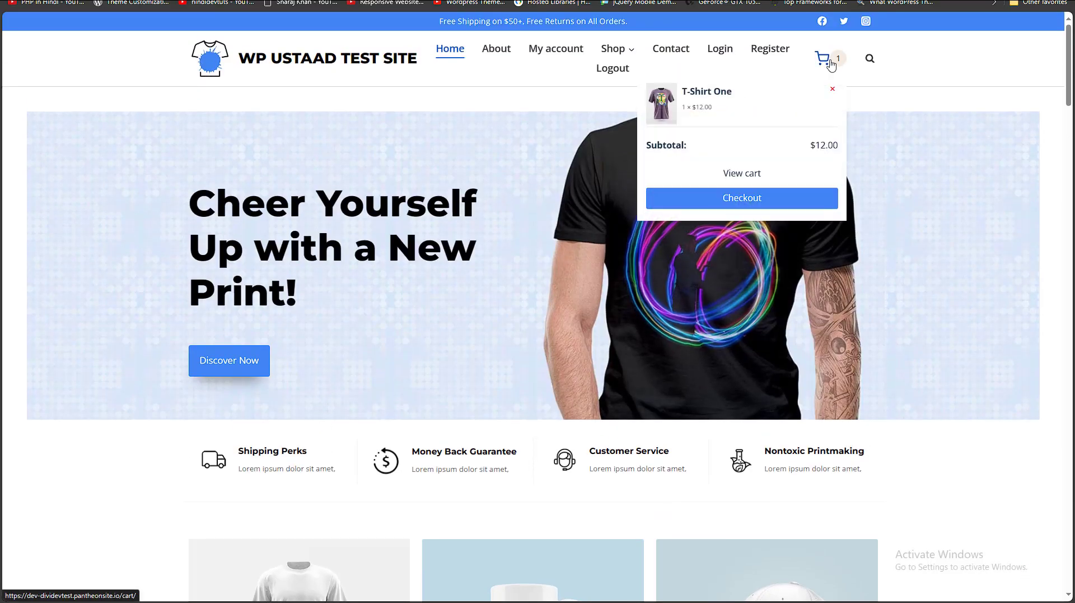
key("ctrl+Tab")
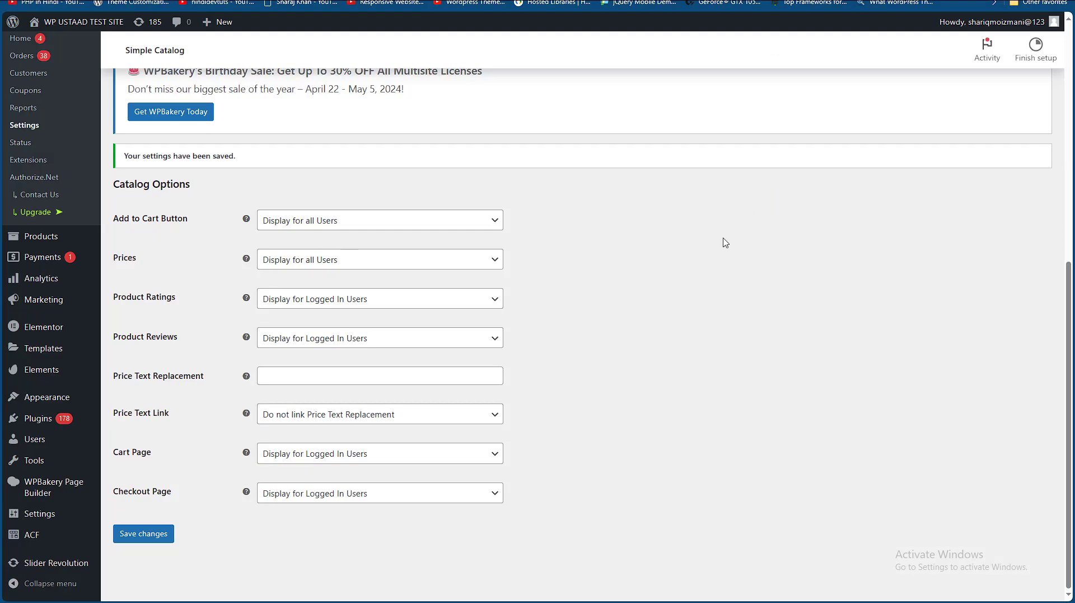